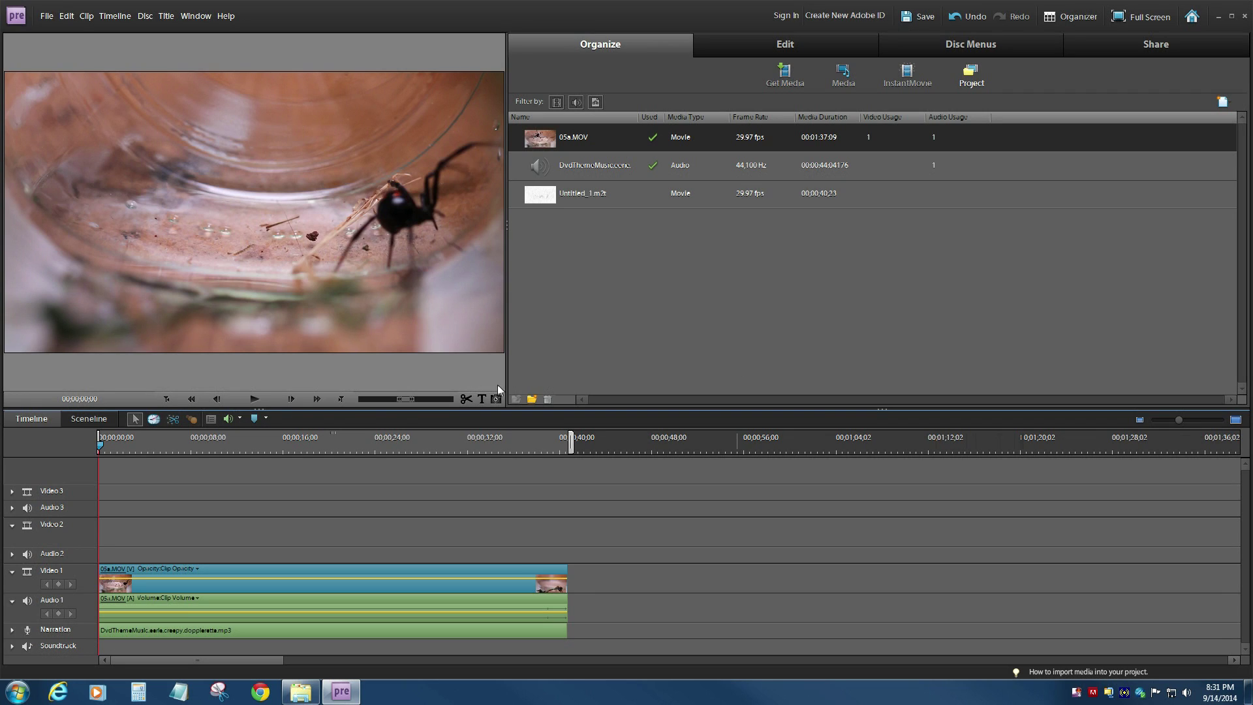
Select the 05a.MOV spider clip and its audio on the Video 1 track.
click(276, 582)
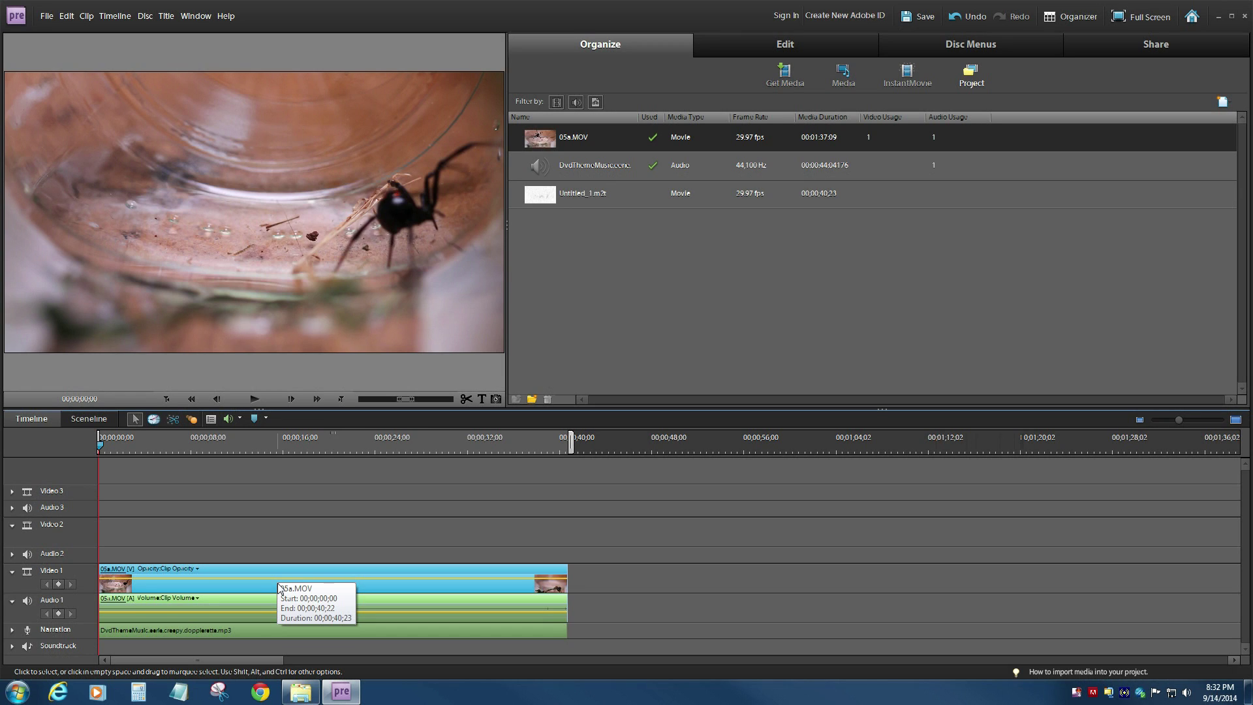
Copy the 05a.MOV clip and paste a second copy into the timeline.
right_click(250, 587)
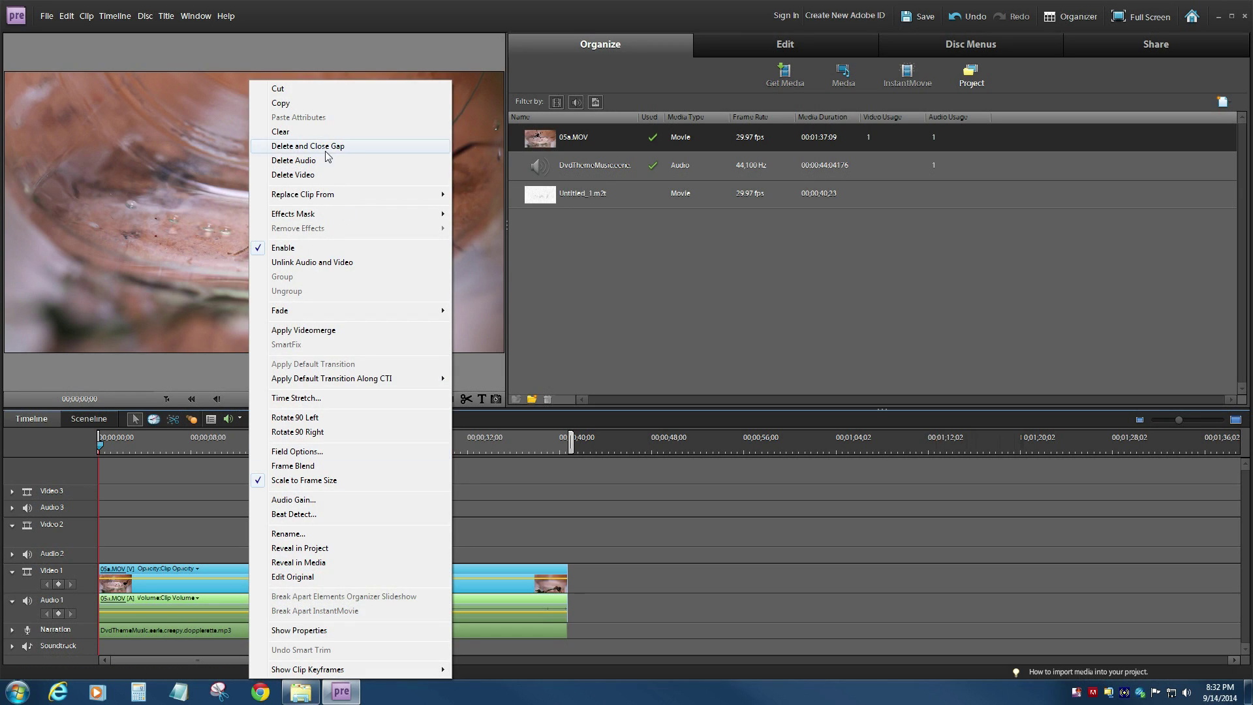
click(295, 101)
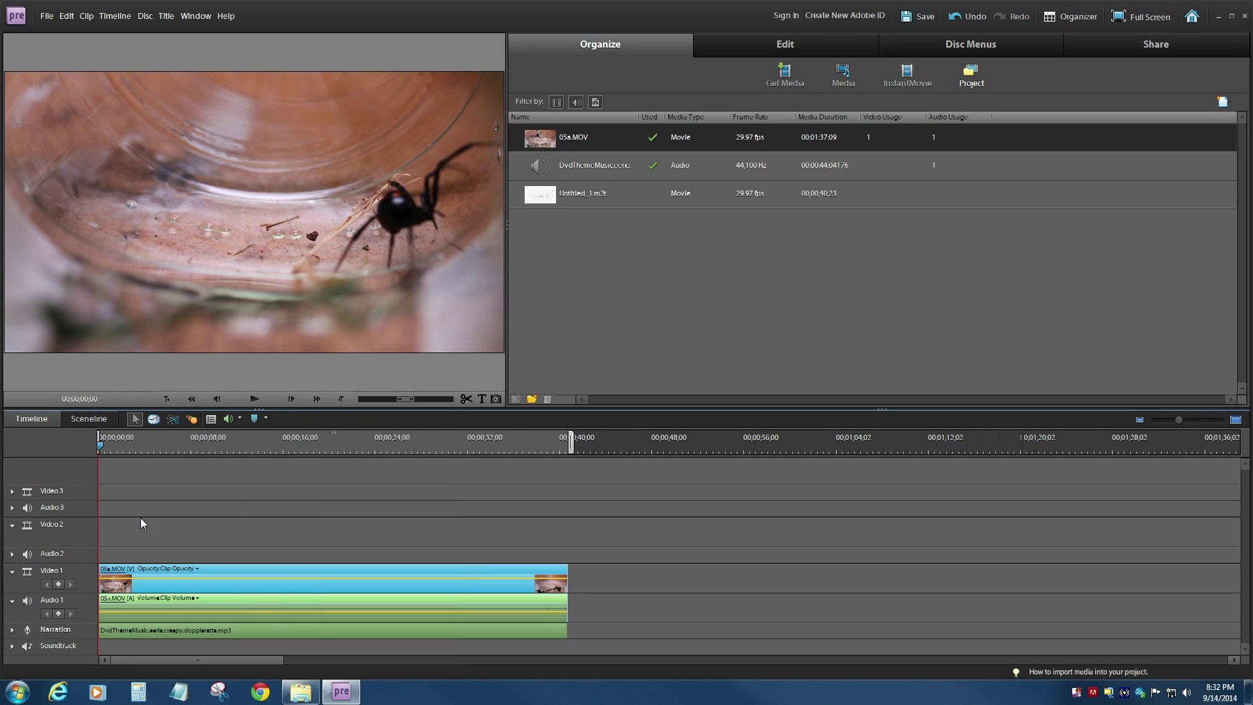
click(121, 521)
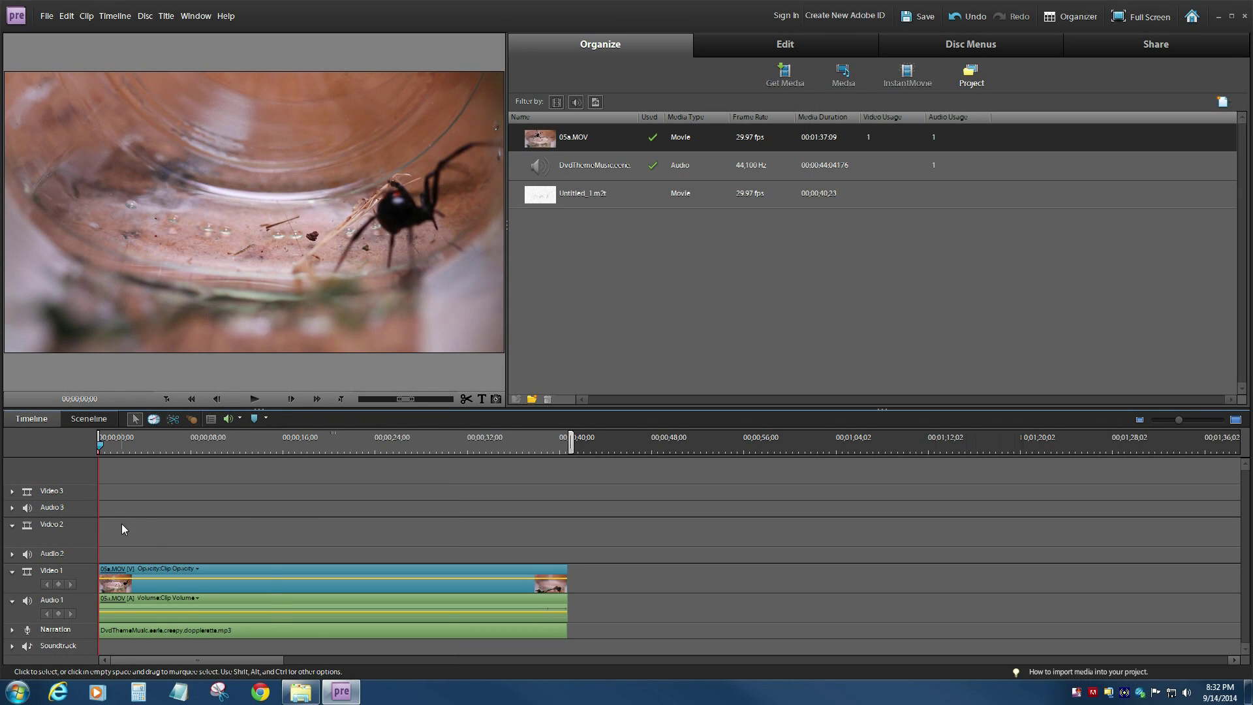
right_click(121, 524)
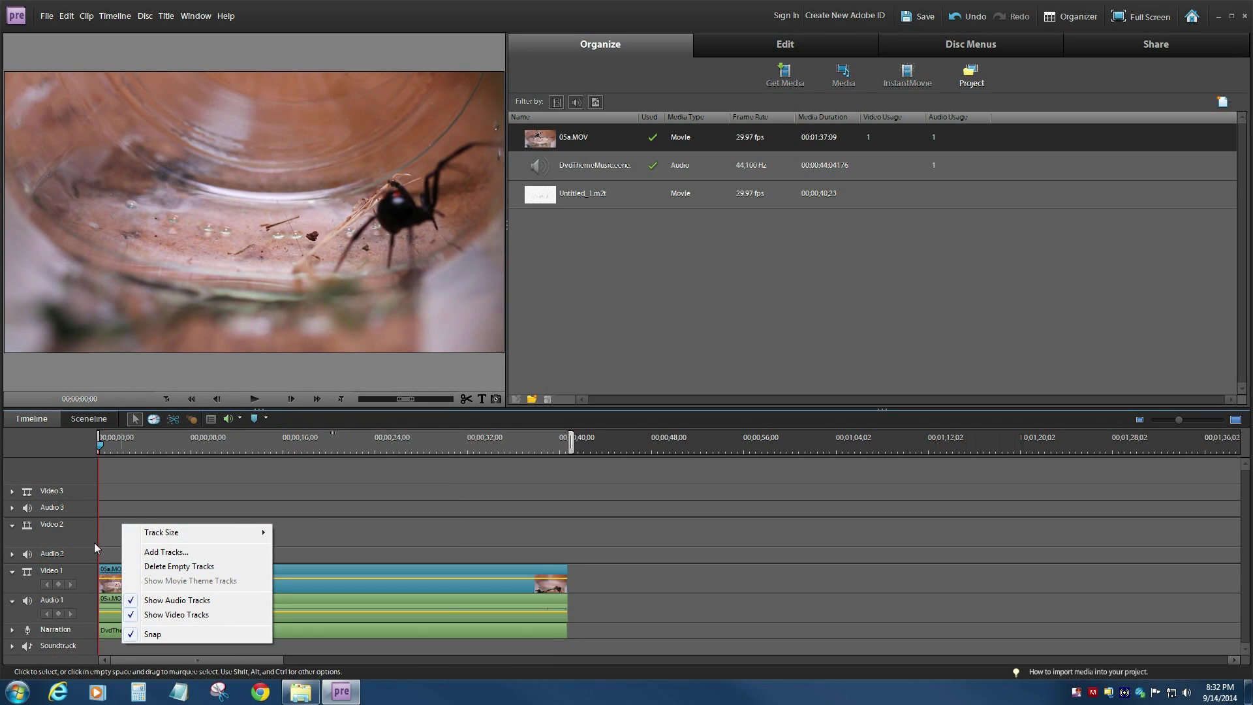
click(107, 535)
right_click(107, 535)
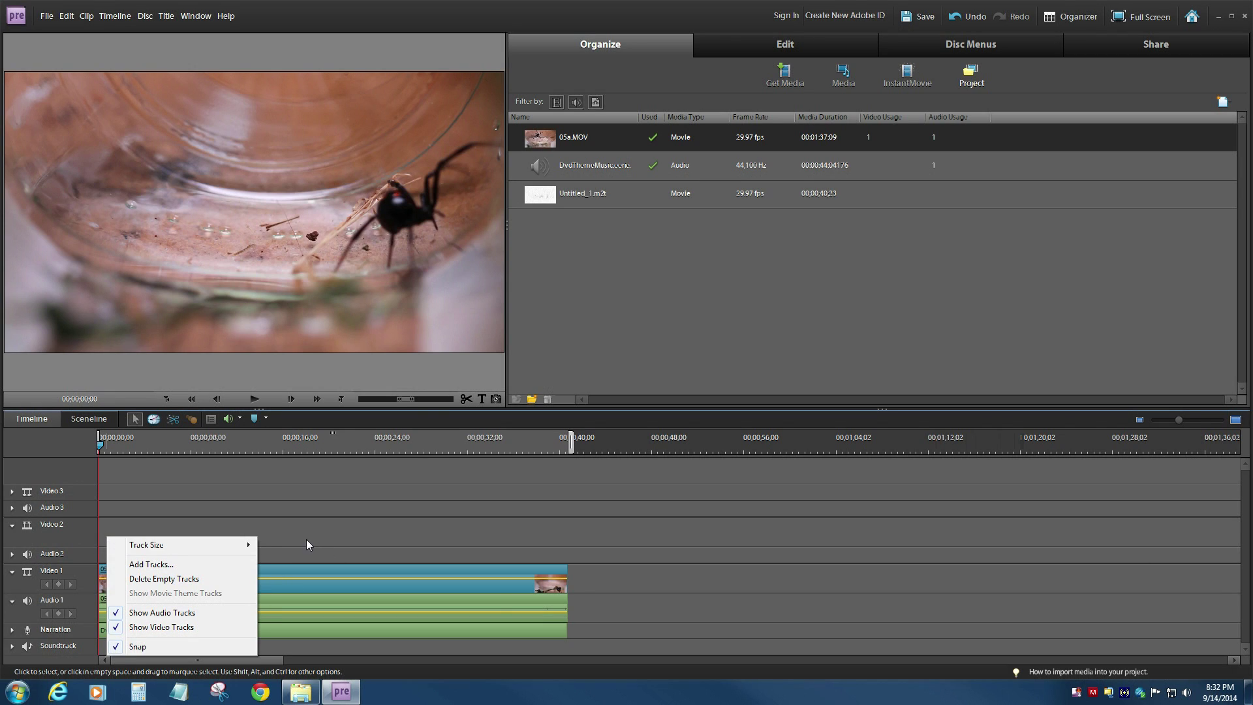
click(205, 535)
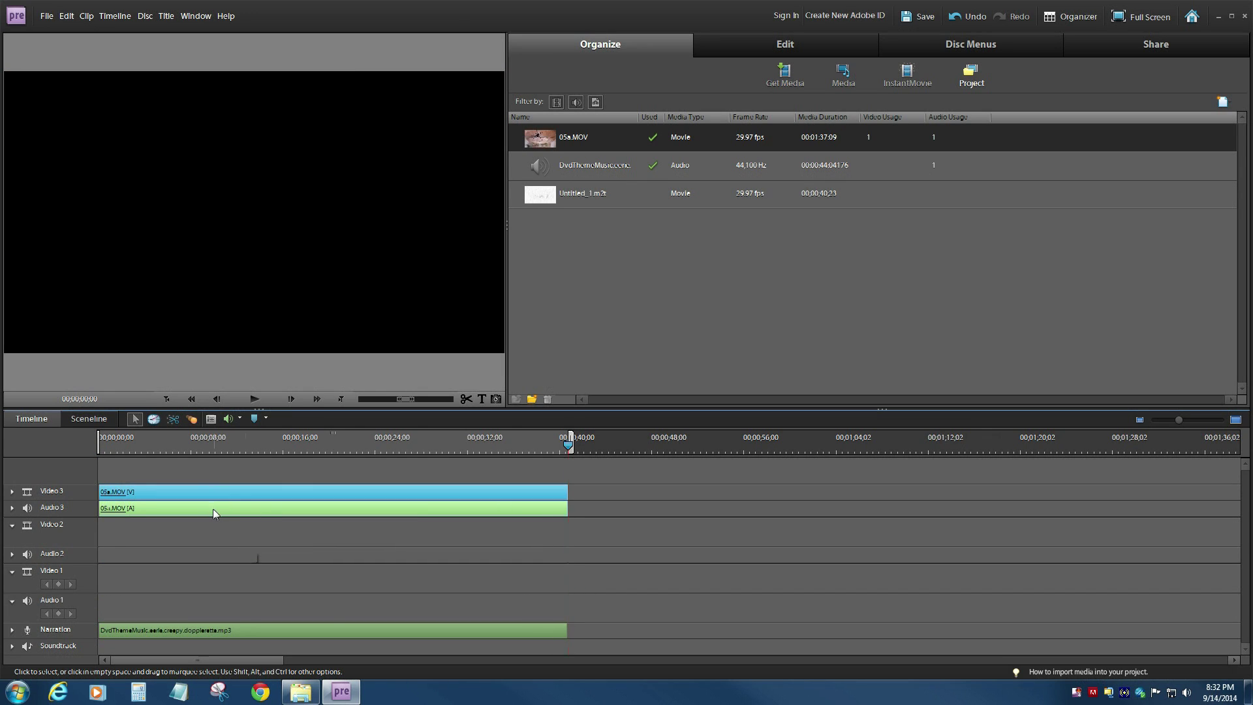
click(135, 582)
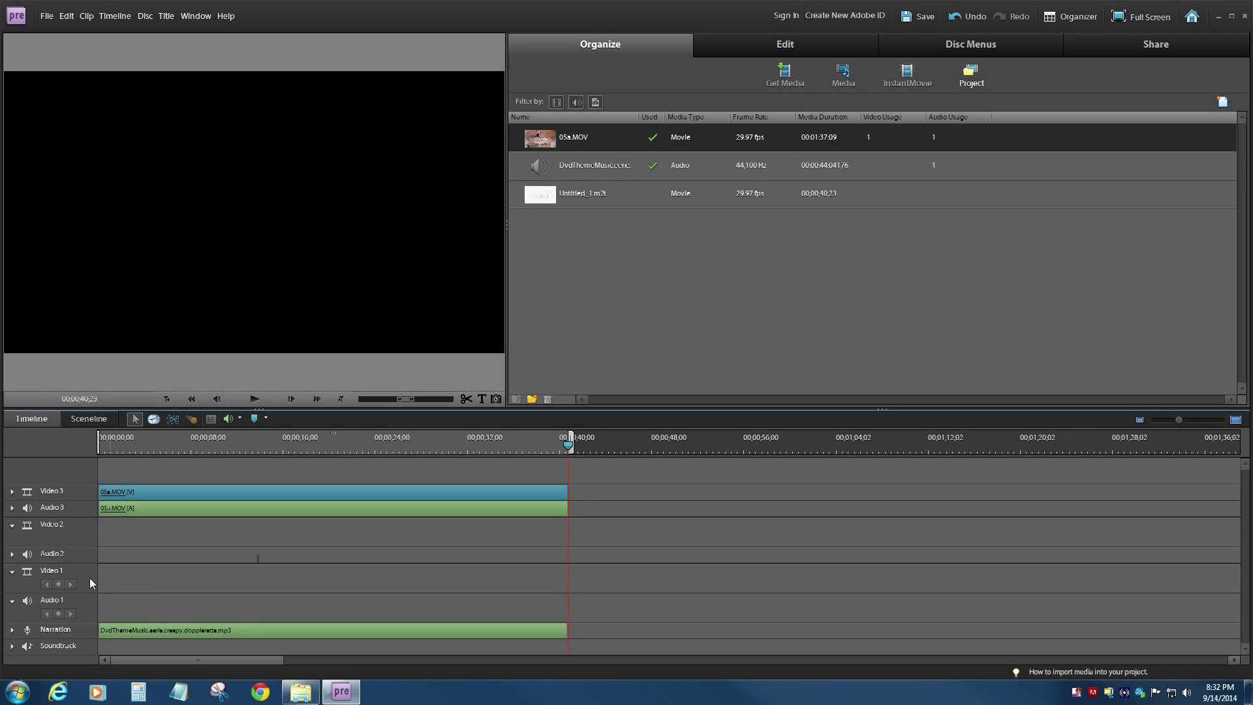
key(ctrl+v)
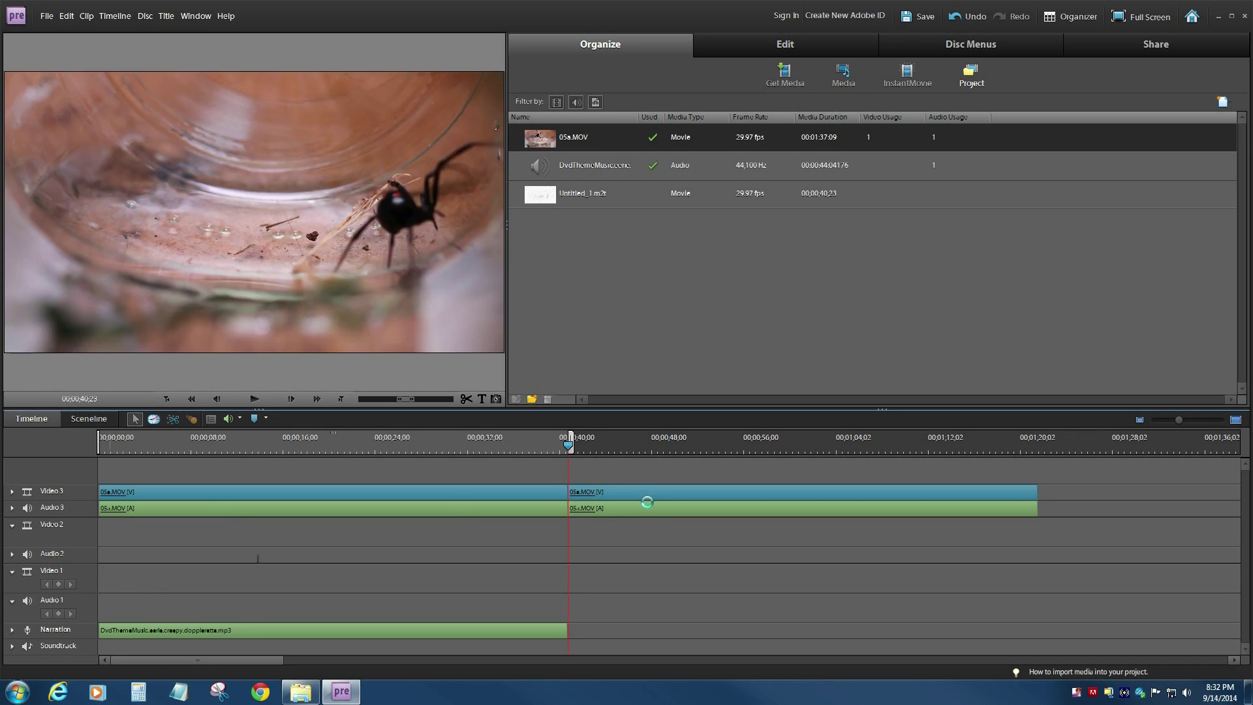
Place one copy at the start of Video 1 and move the other down onto Video 2.
drag(656, 493, 131, 603)
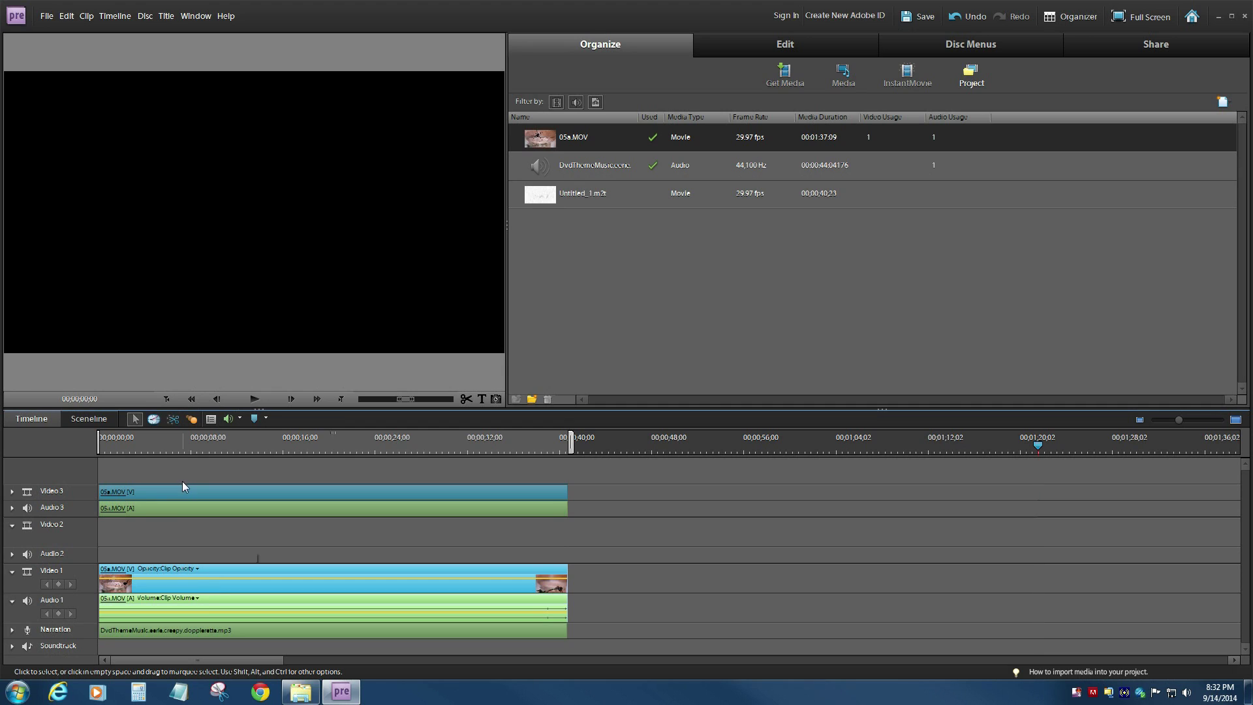
drag(127, 448, 88, 446)
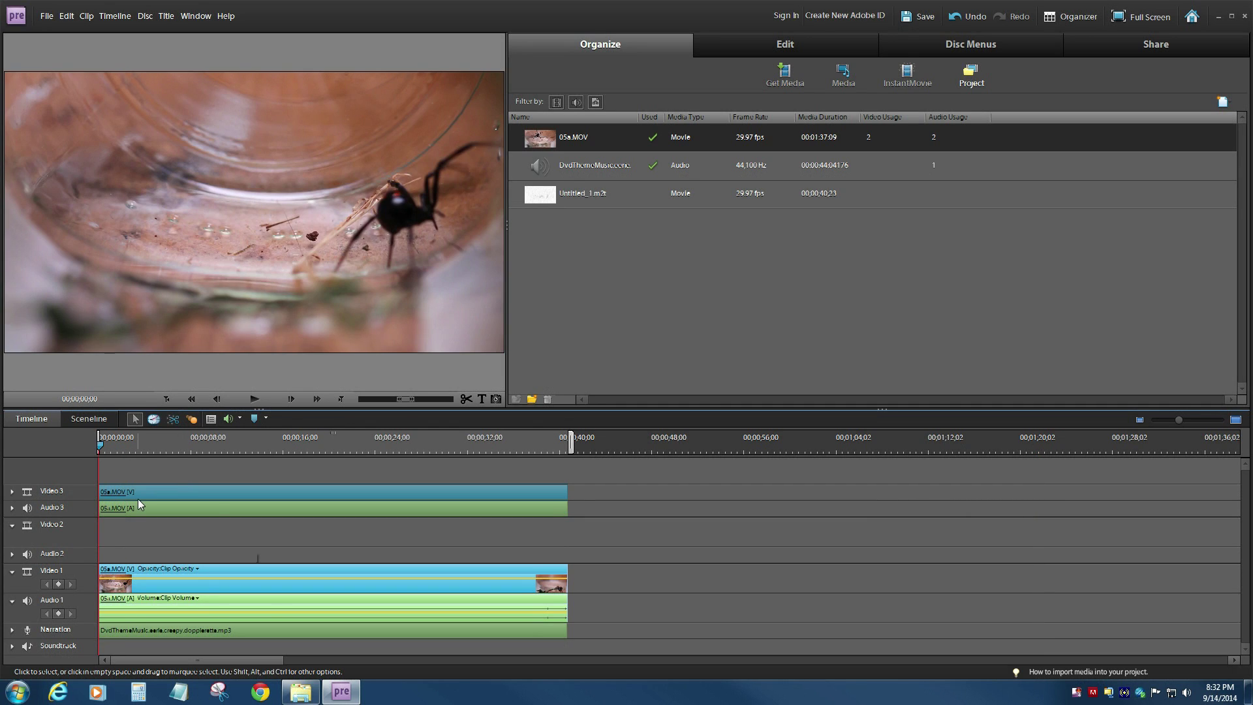
click(152, 529)
drag(151, 494, 166, 534)
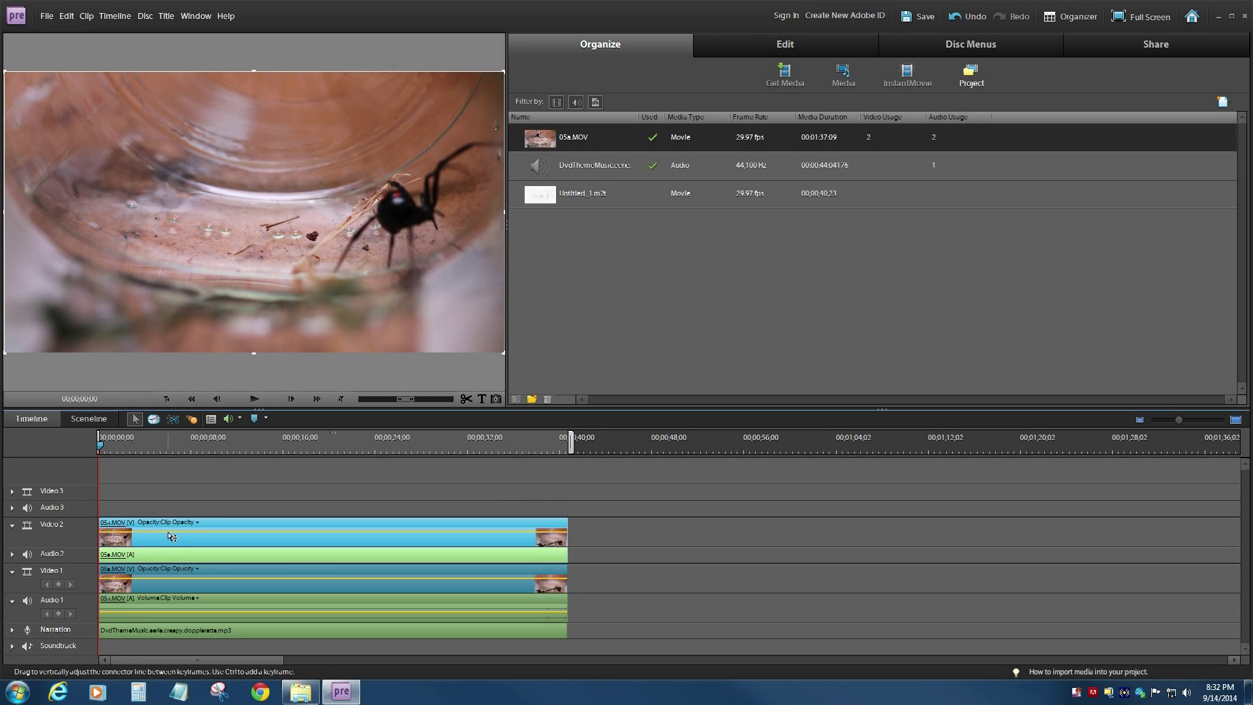
Delete the audio from the Video 2 copy of 05a.MOV.
right_click(212, 539)
click(255, 164)
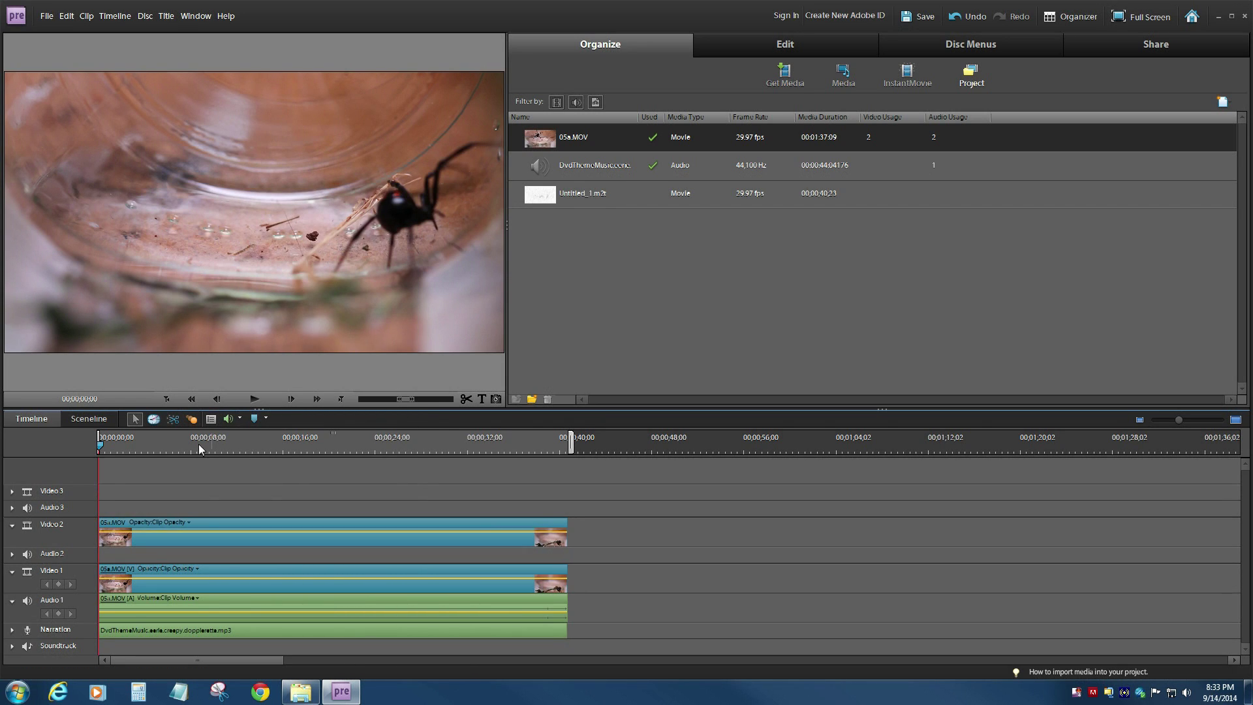
click(784, 46)
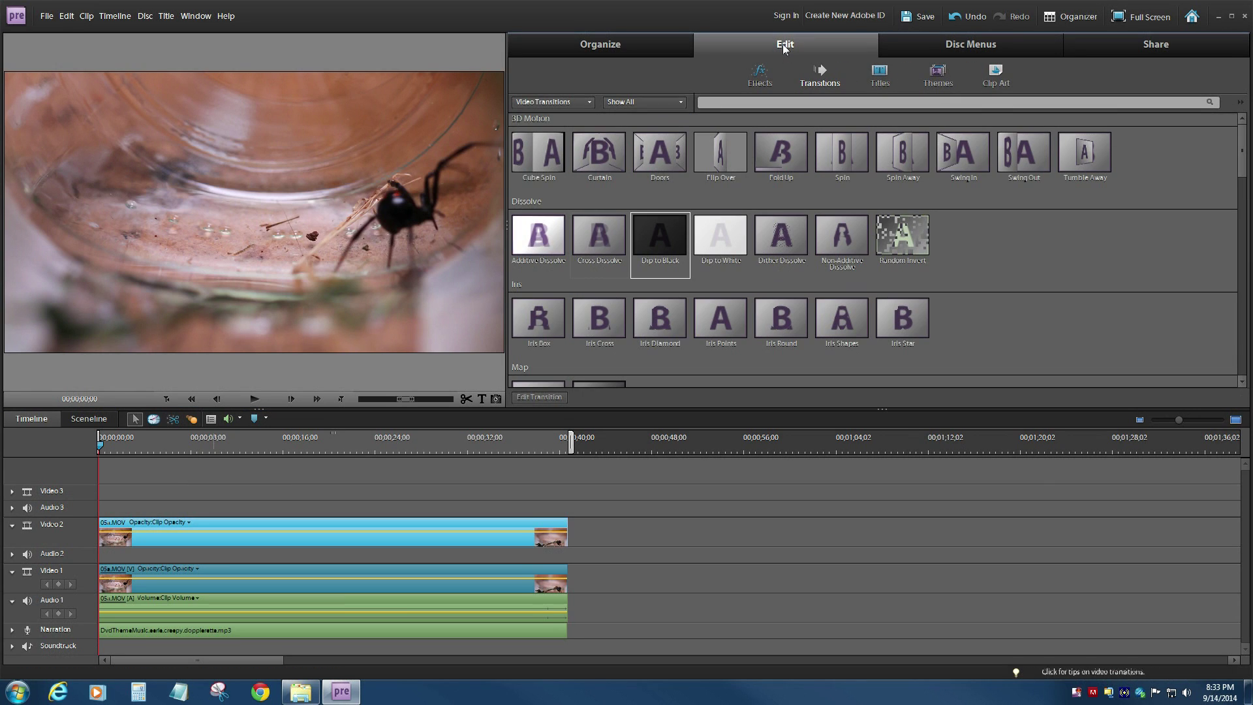
Drag NewBlue Line Drawing from Video Effects onto the Video 2 clip and play a preview of the sketch.
click(760, 75)
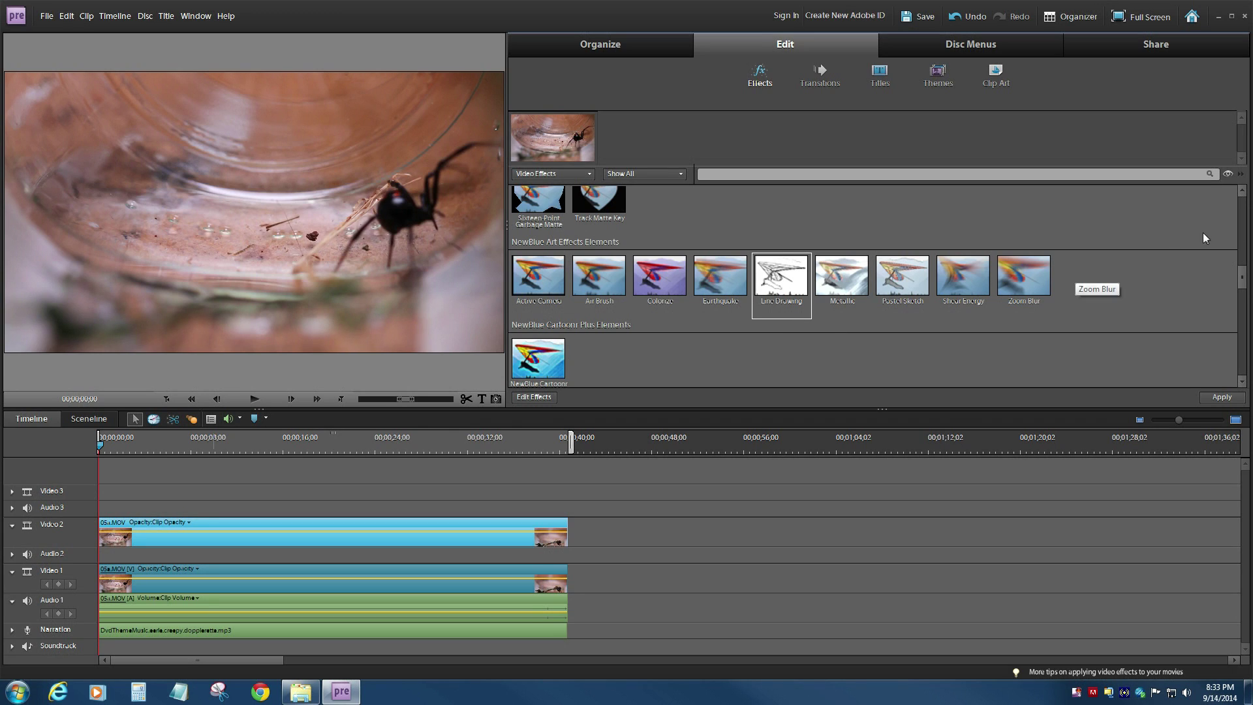
drag(1243, 279, 1244, 285)
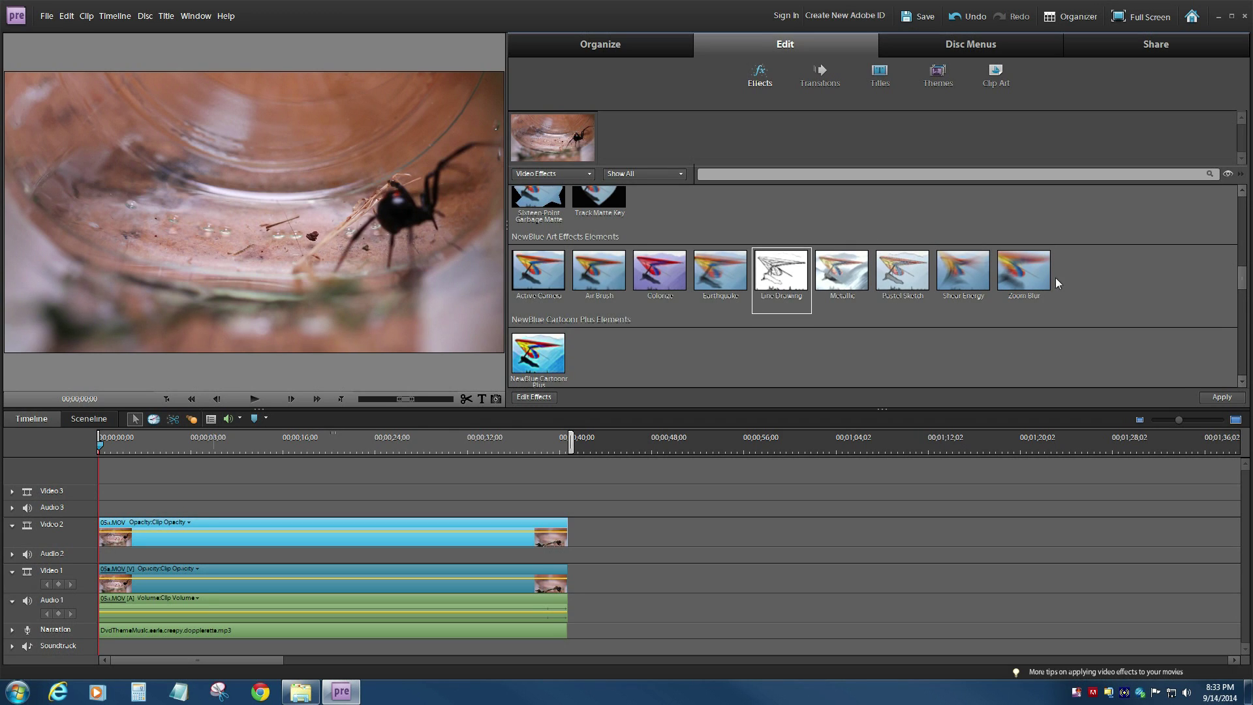
mouse_move(782, 274)
mouse_down()
mouse_move(307, 508)
mouse_move(198, 536)
mouse_move(243, 525)
mouse_up()
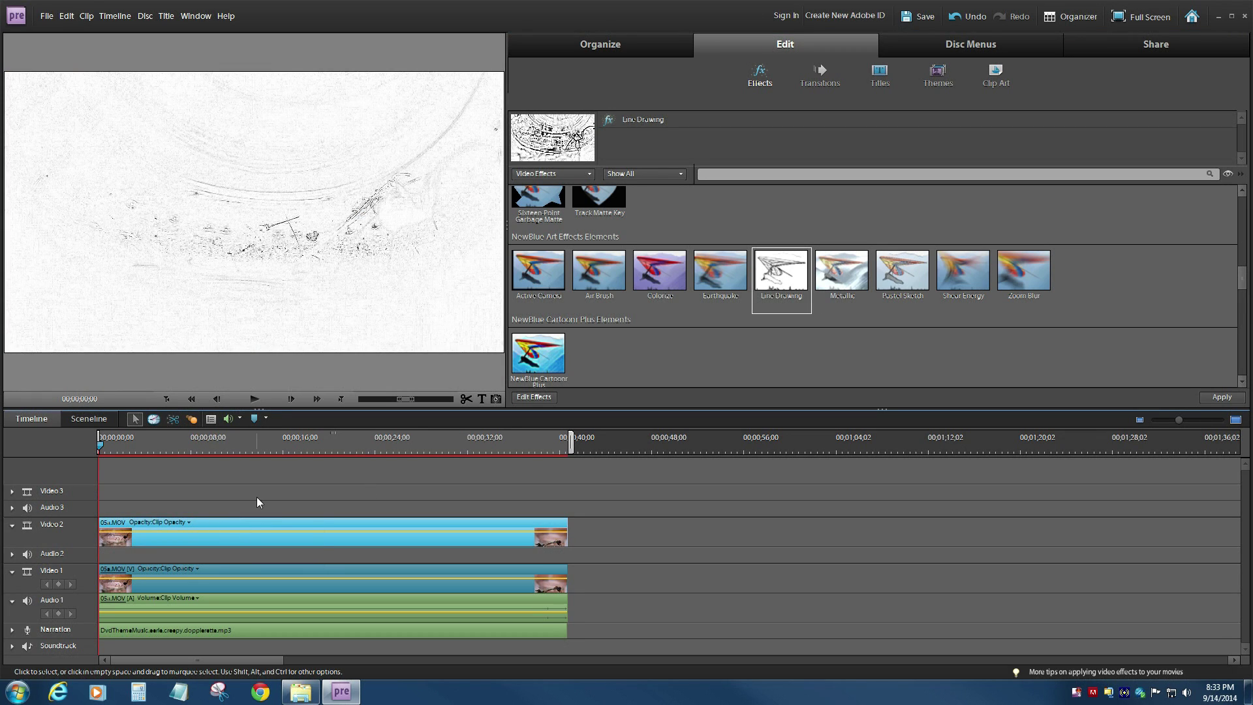
click(256, 400)
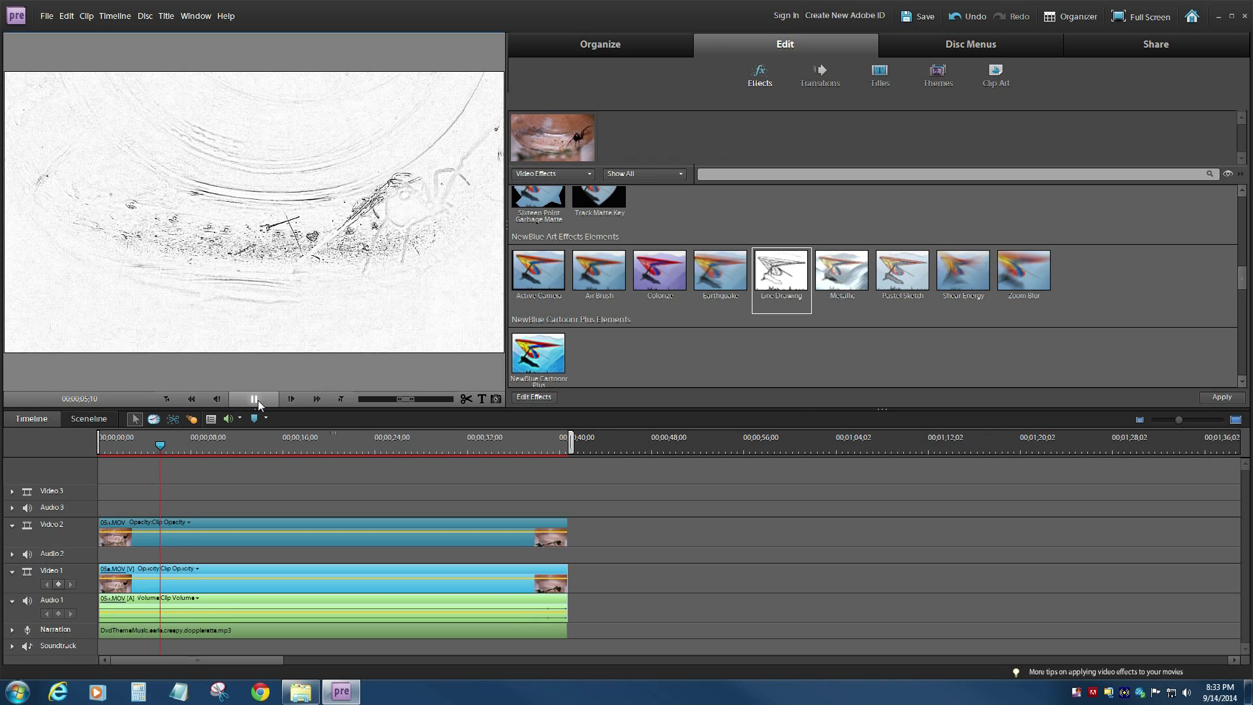
click(162, 440)
Rewind to the timeline start and select the Video 2 clip carrying Line Drawing.
drag(164, 446, 88, 453)
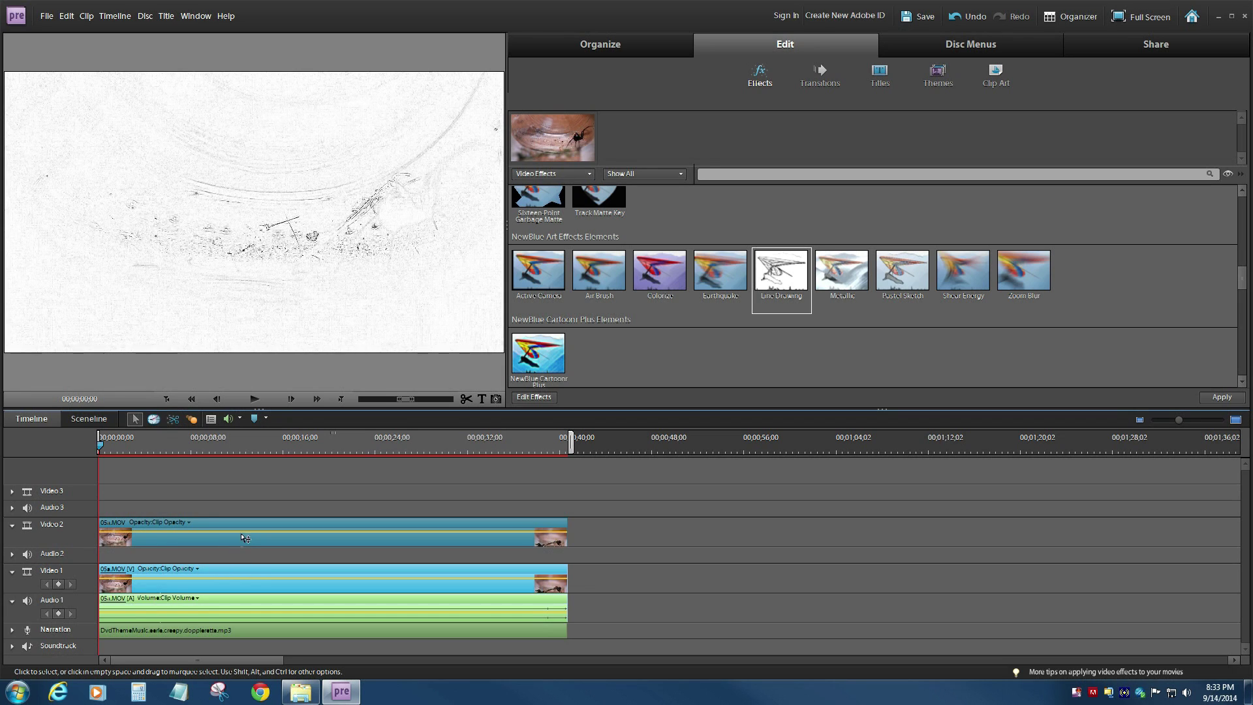
click(238, 537)
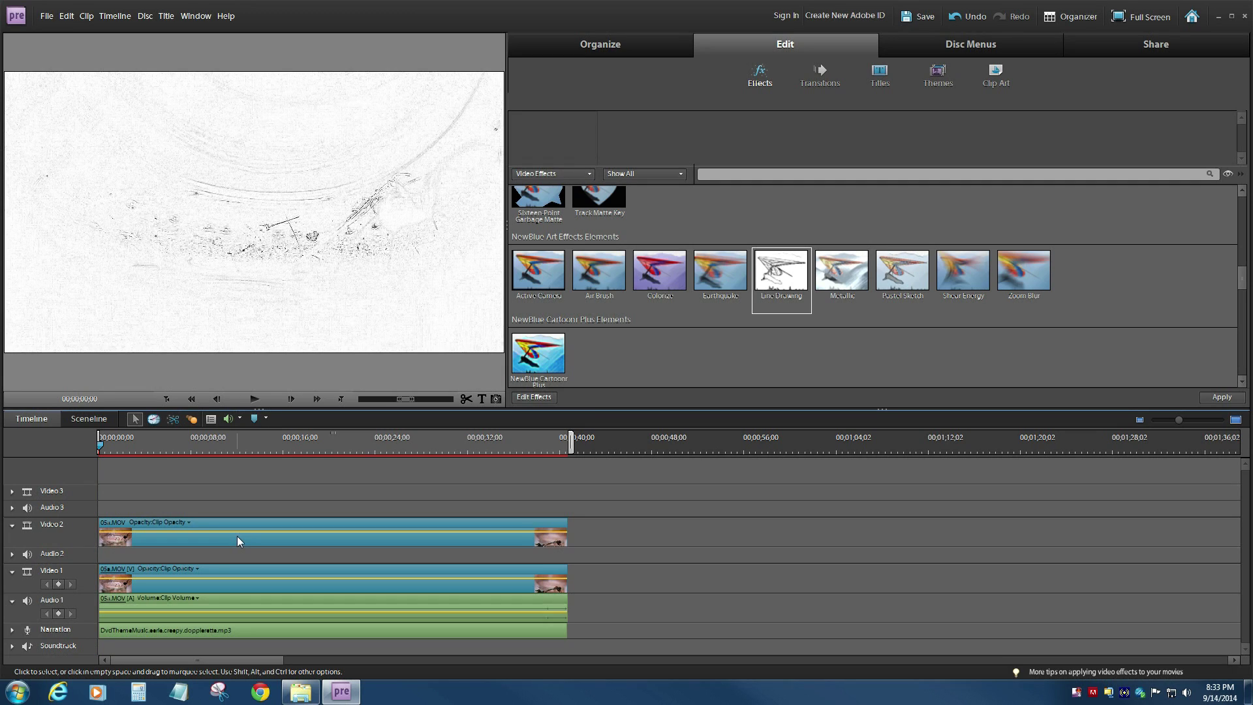
click(237, 535)
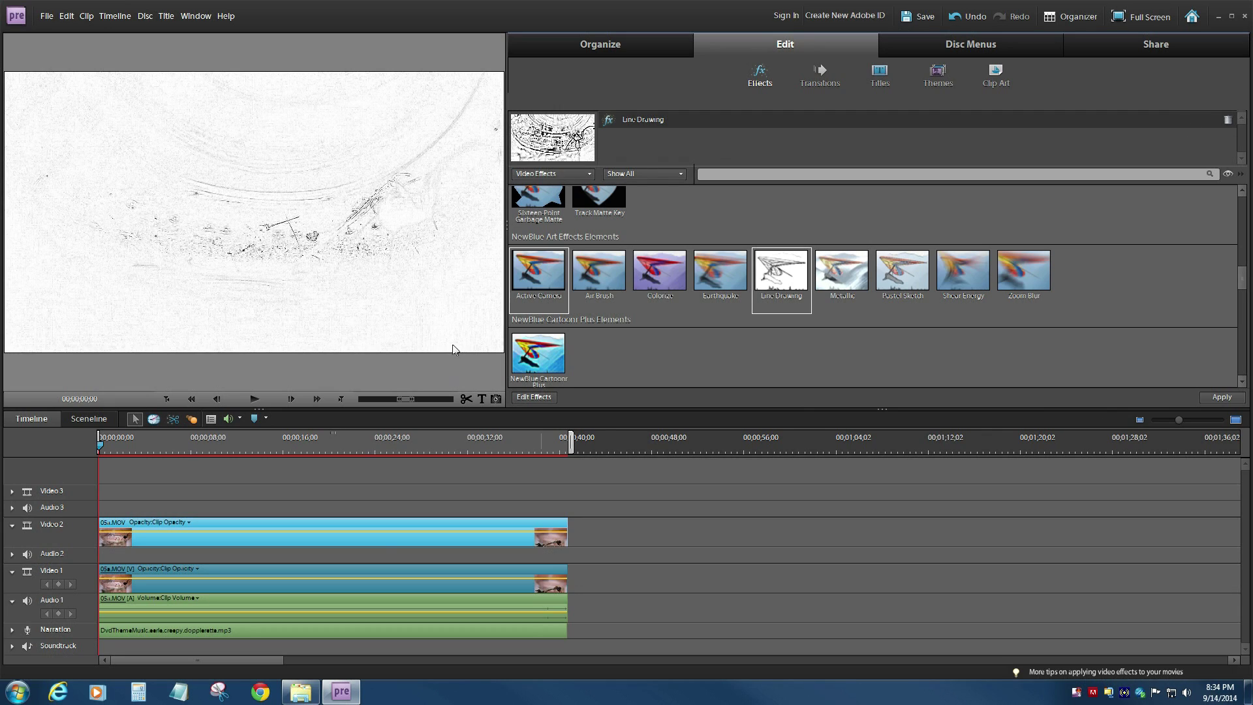
Show the clip's effect properties with keyframes, widen the list, and enable Clip Opacity animation.
click(534, 397)
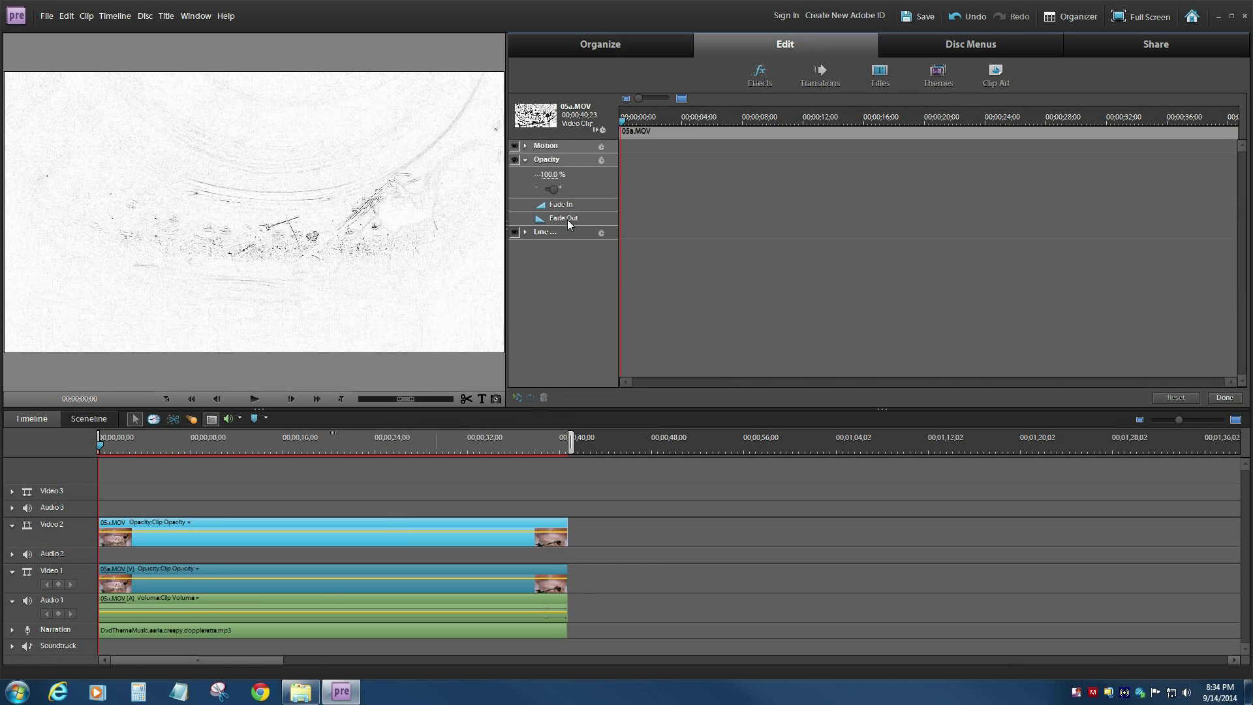
click(602, 131)
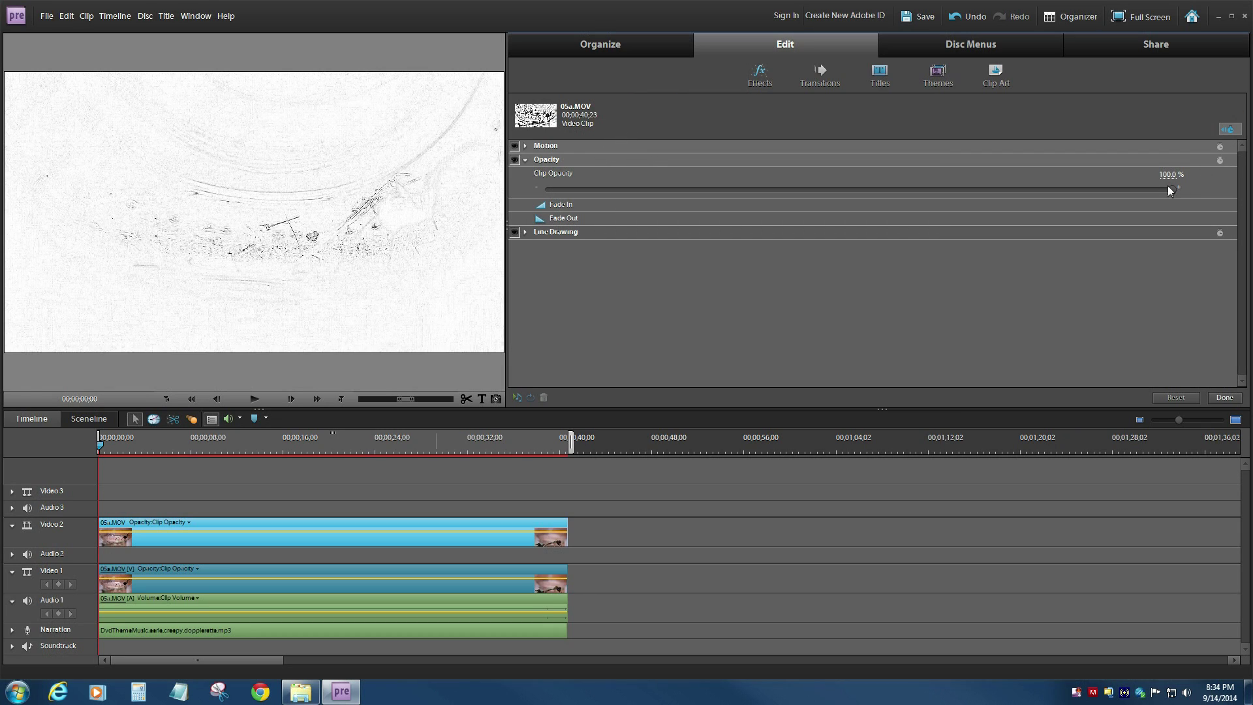
click(1231, 132)
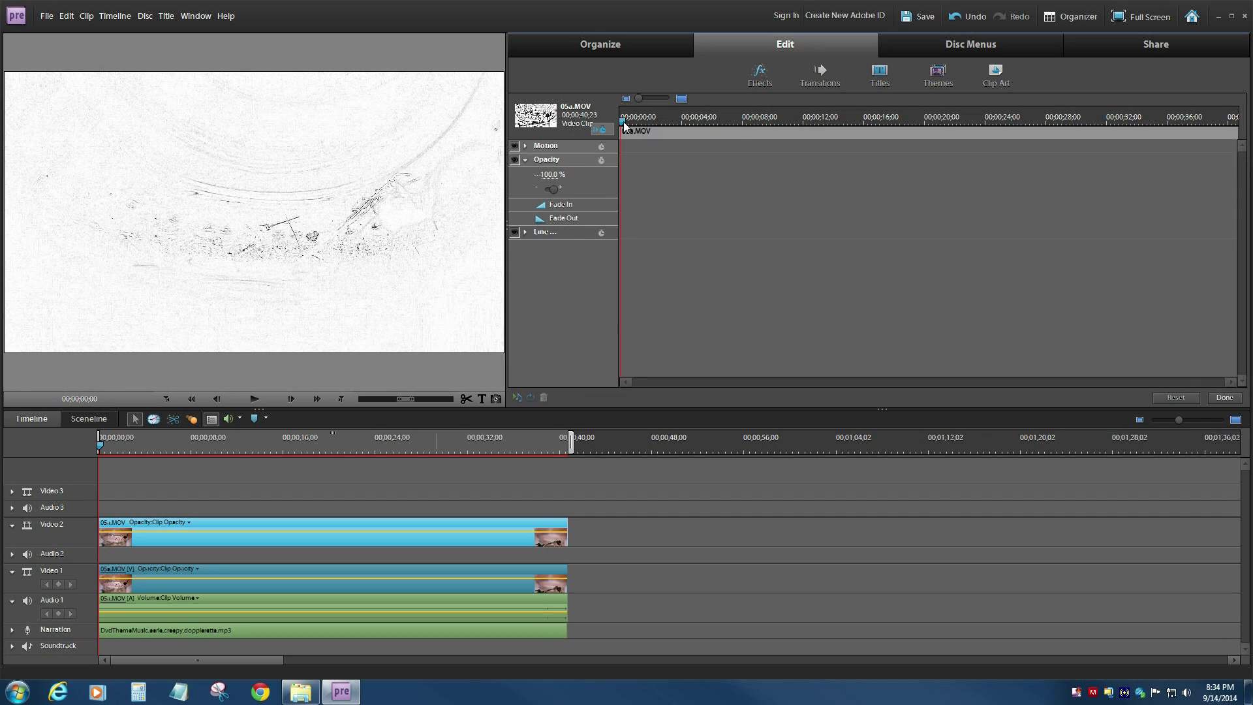
drag(623, 122, 730, 122)
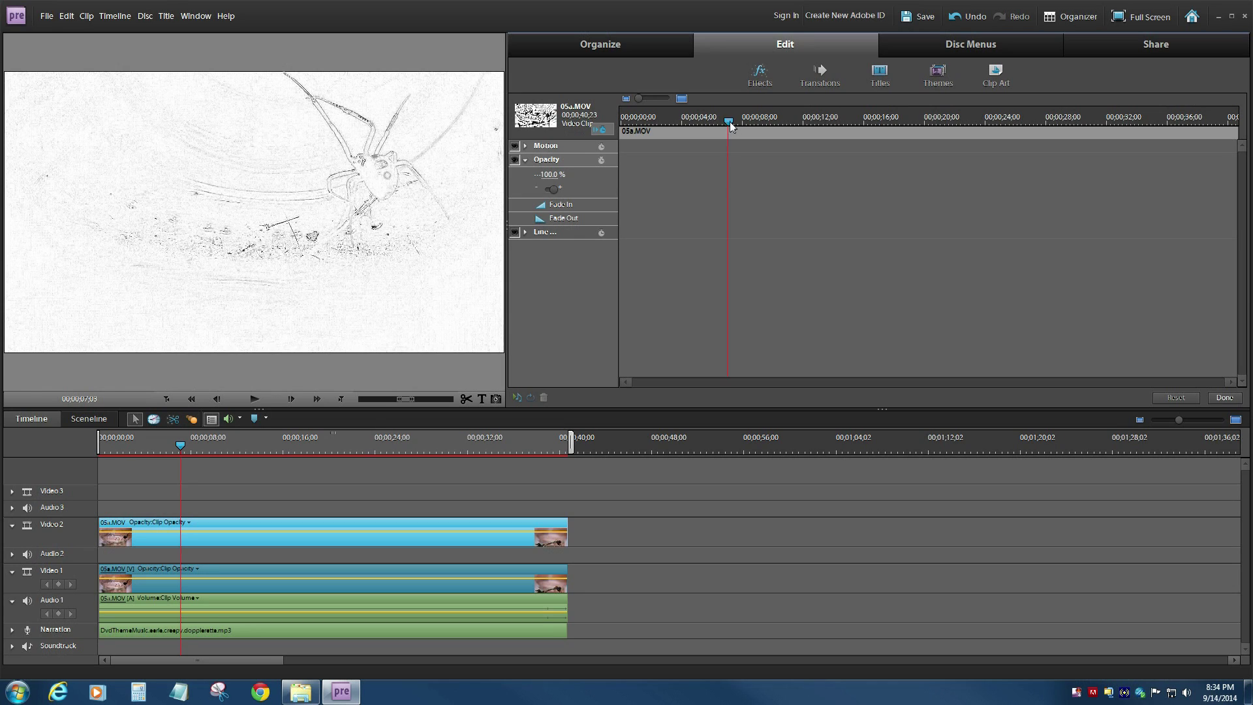
drag(729, 122, 618, 125)
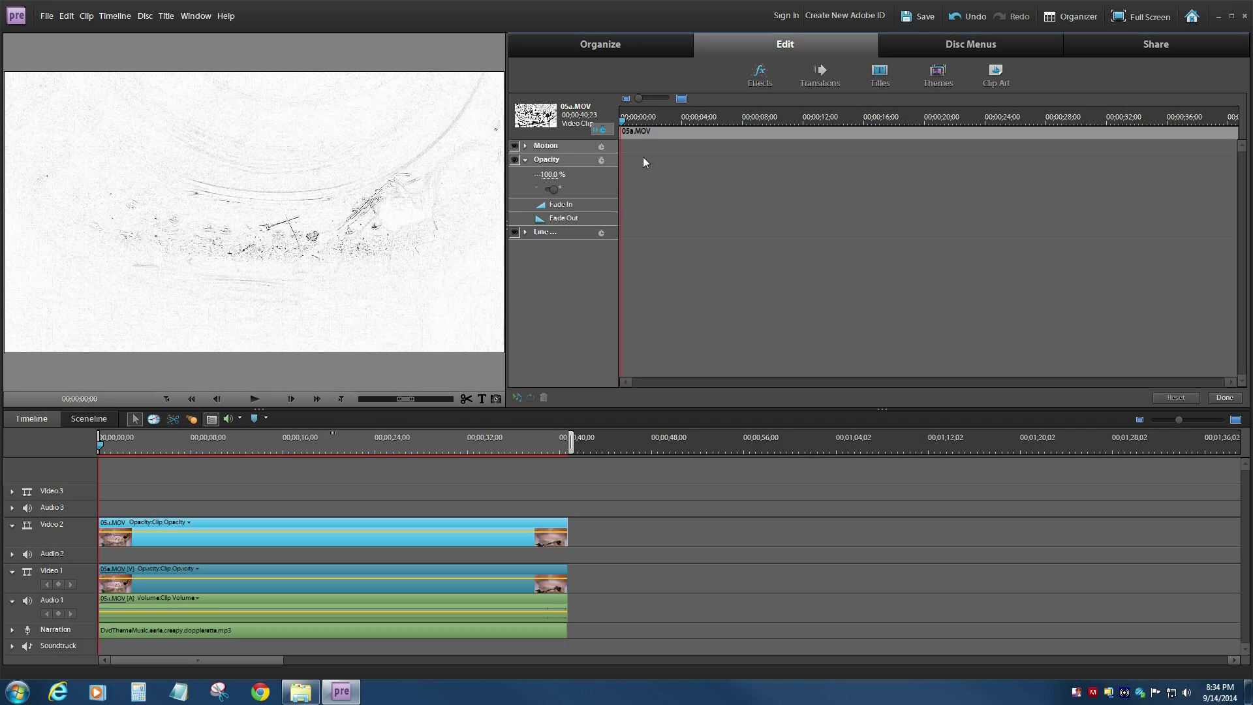
drag(618, 296, 702, 226)
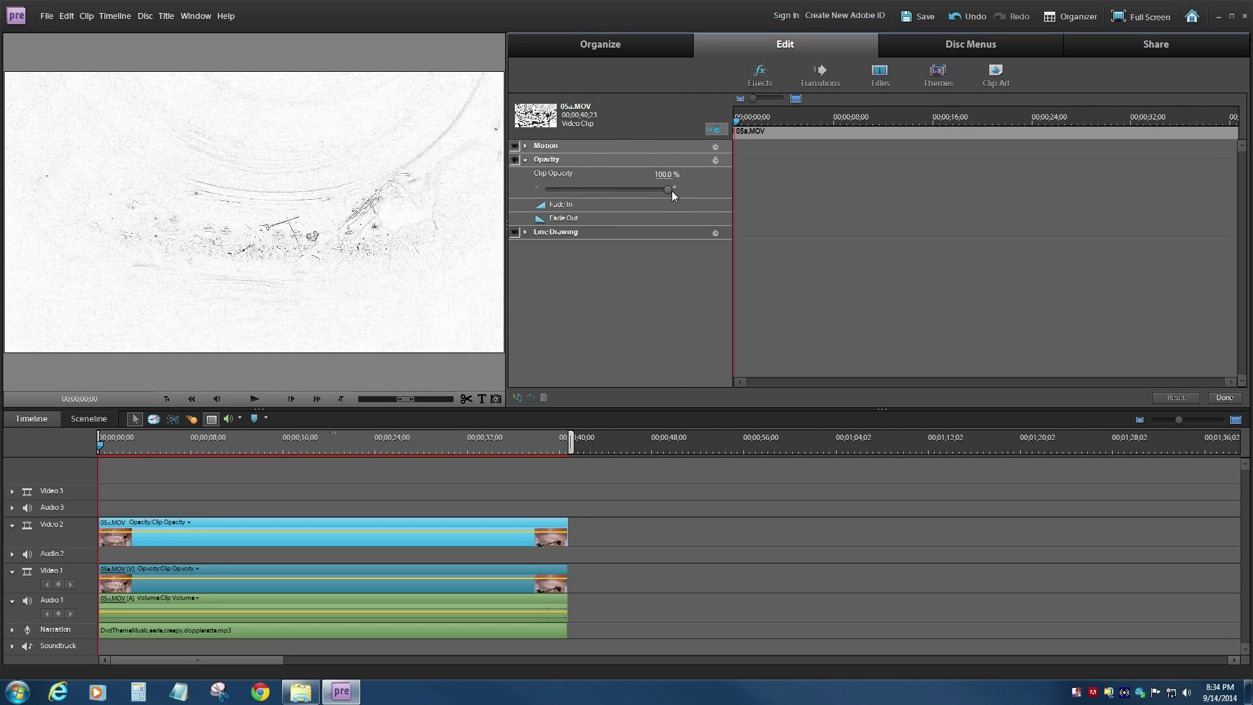
click(716, 161)
Set Clip Opacity to 0% at about 16 seconds to create a fade keyframe.
drag(741, 129, 951, 122)
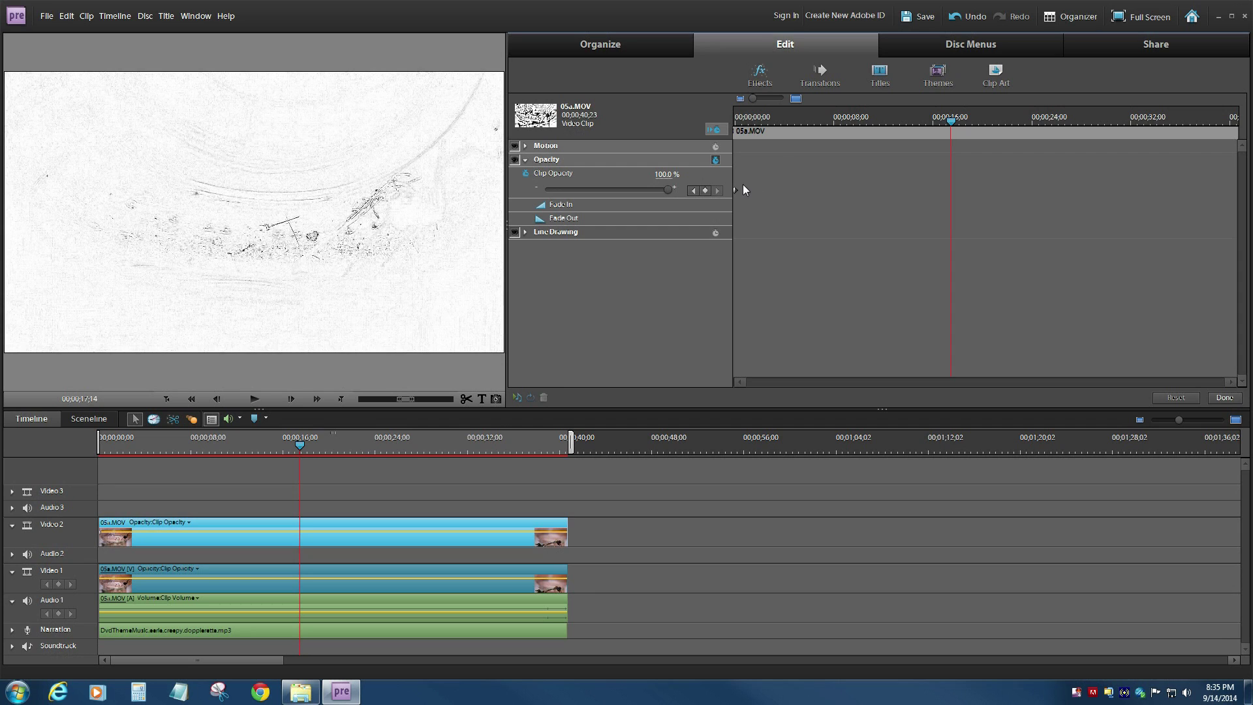
drag(667, 189, 538, 190)
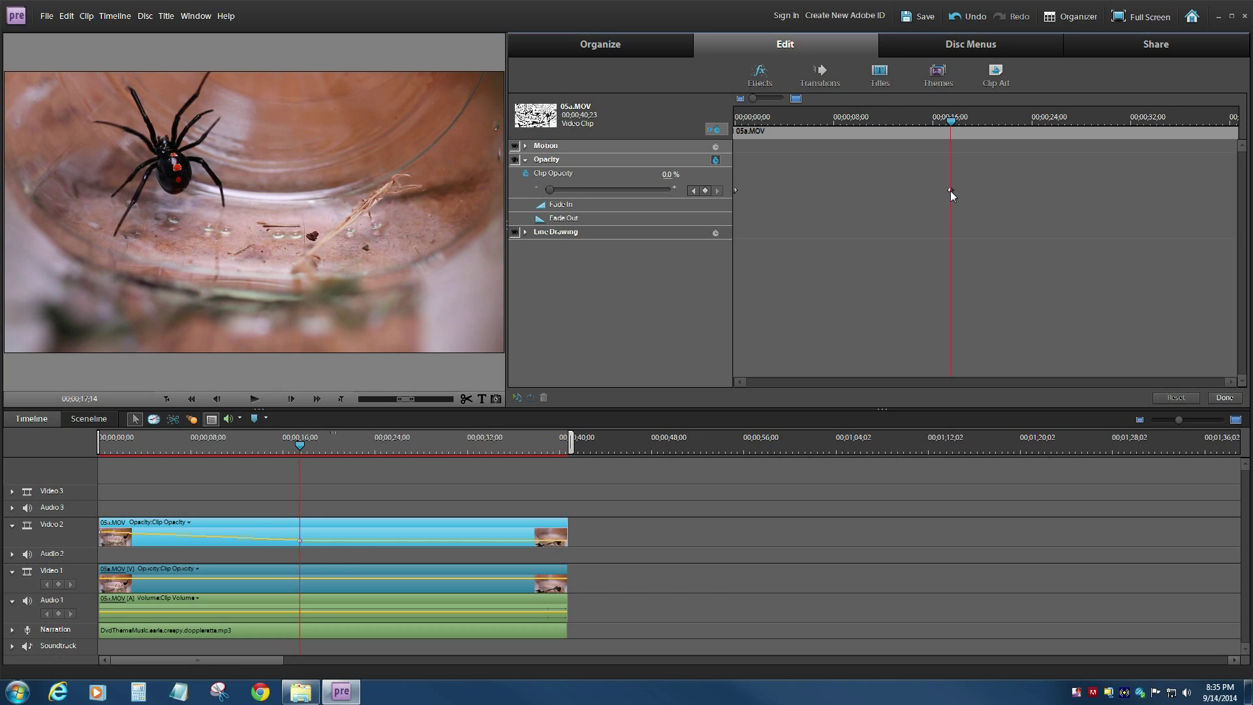
drag(950, 119, 937, 119)
Scrub from the clip start to preview the fading line drawing, ending near 15 seconds.
key(Home)
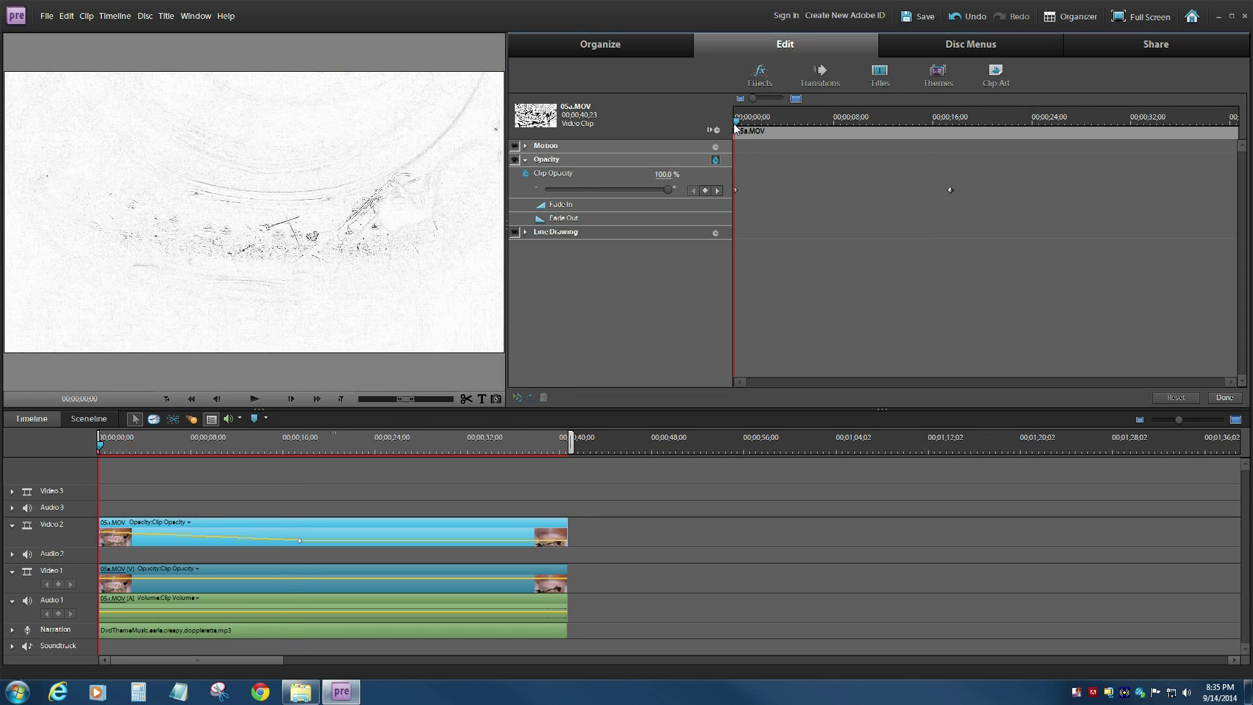
click(738, 121)
click(778, 125)
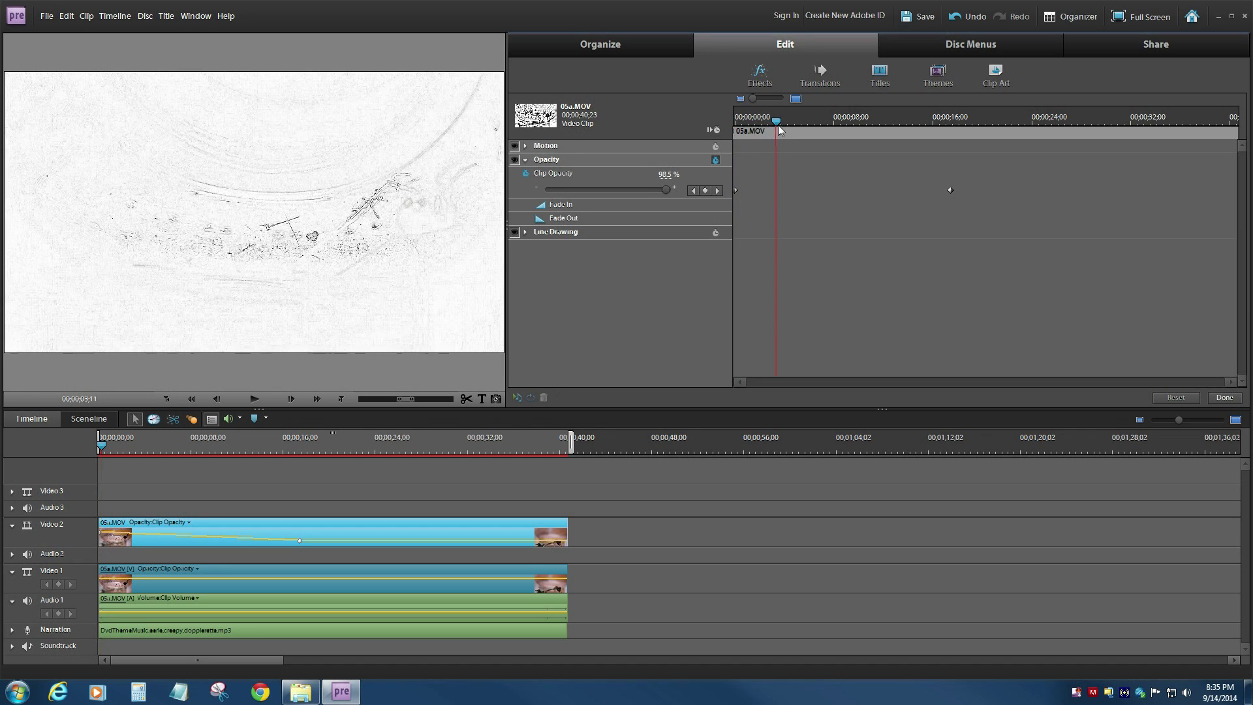
drag(779, 129, 871, 132)
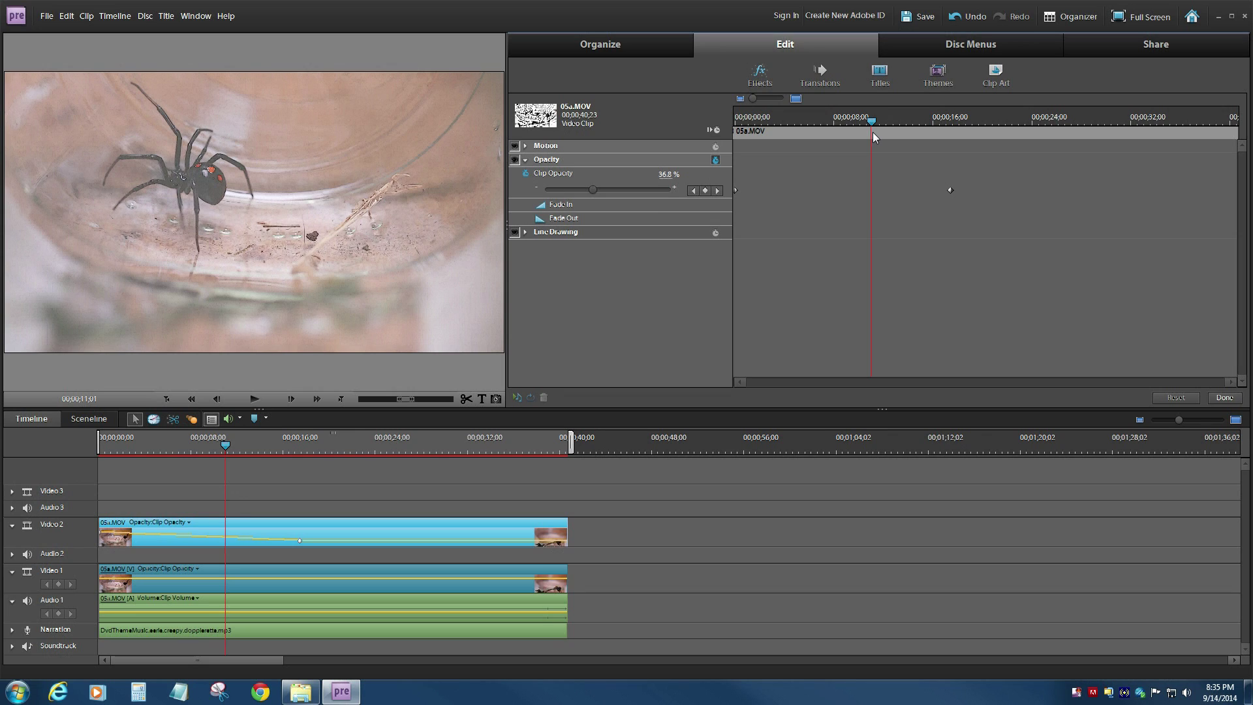
click(332, 441)
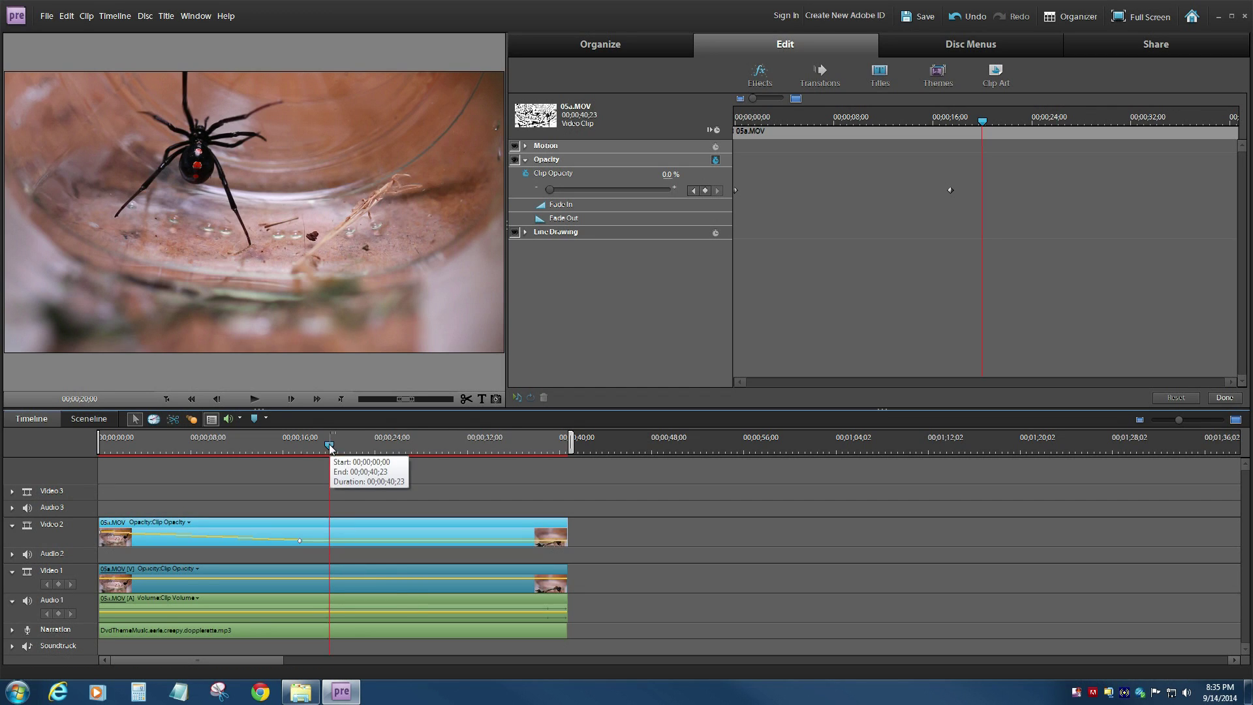
drag(330, 445, 275, 447)
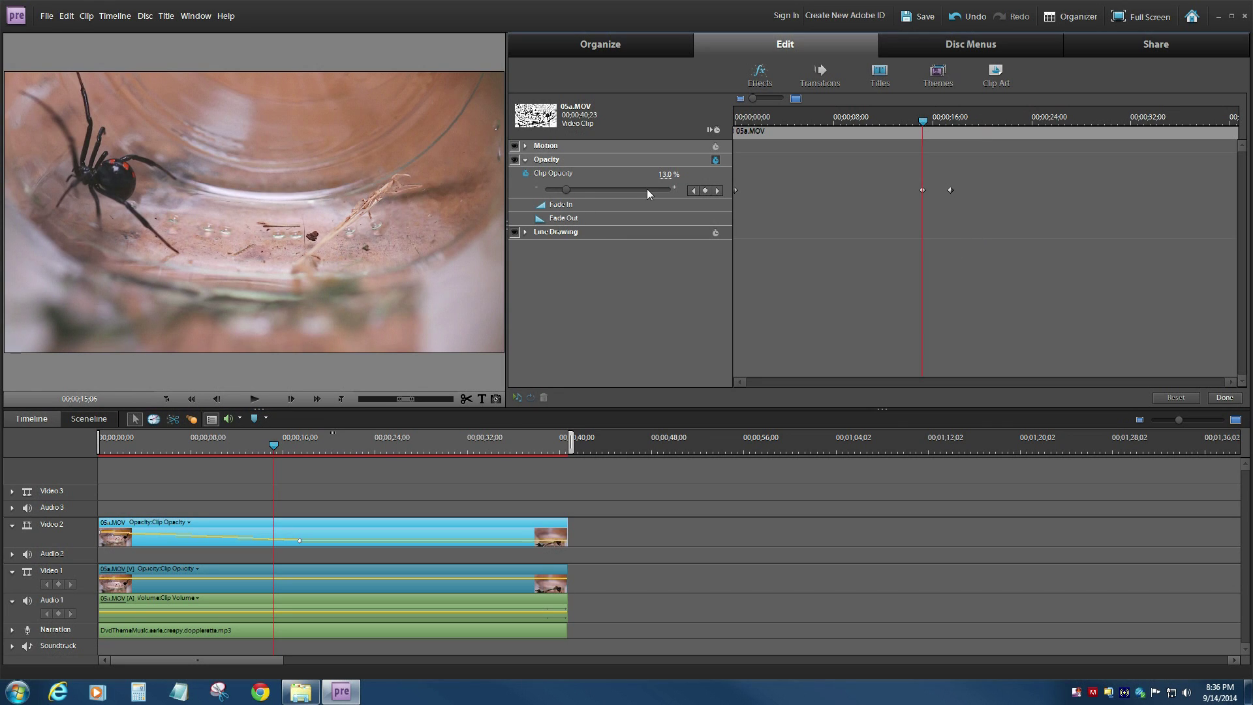
Add a 100% opacity keyframe at about 15 seconds and scrub through to preview the quick fade.
click(675, 189)
click(674, 189)
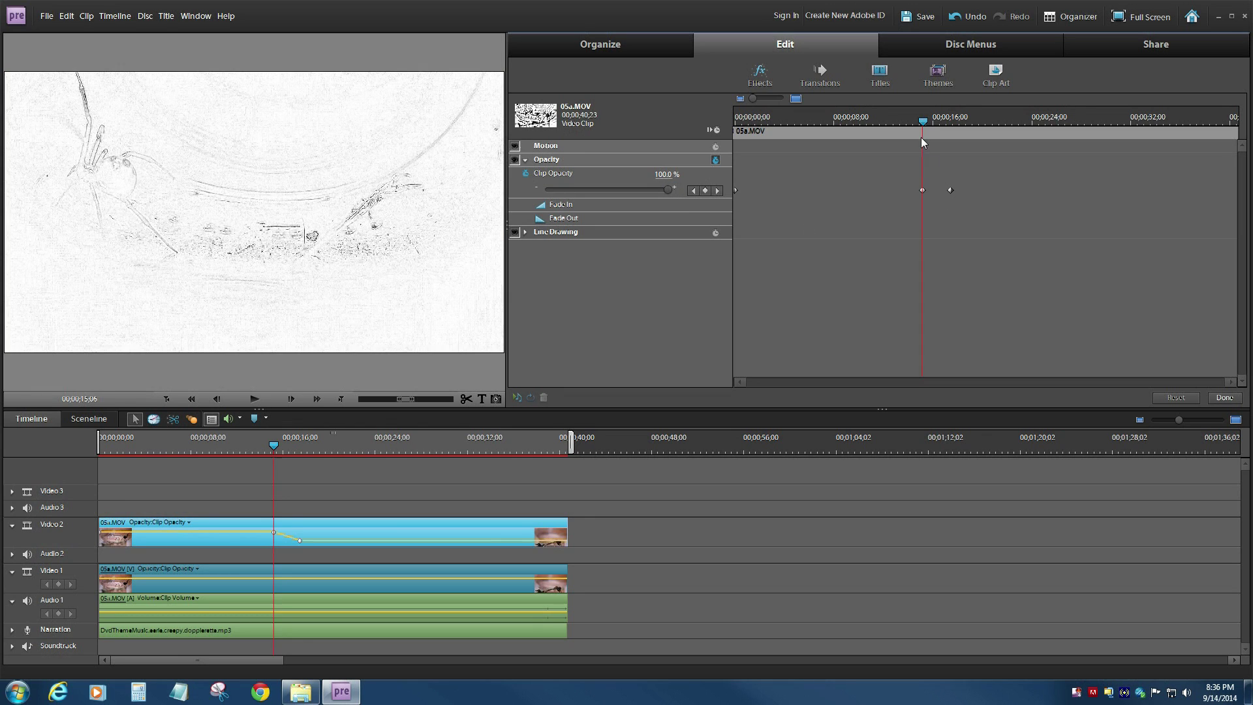
click(737, 121)
drag(751, 123, 949, 119)
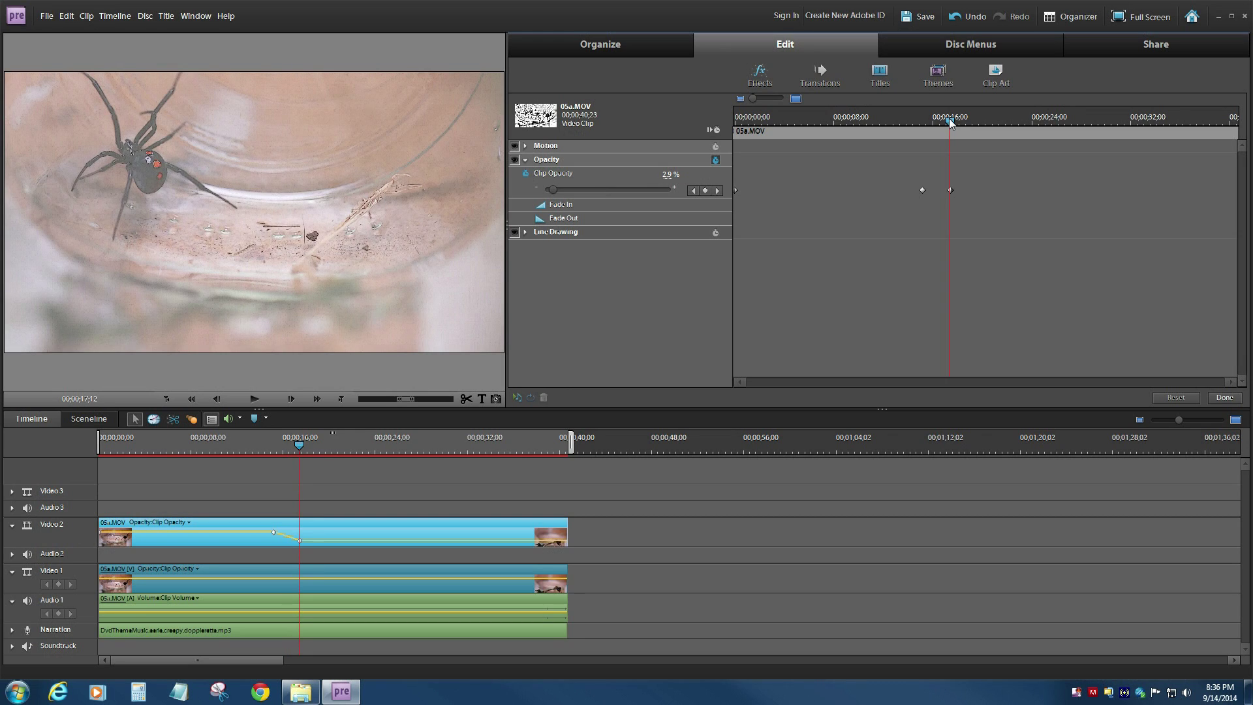
drag(949, 120, 954, 121)
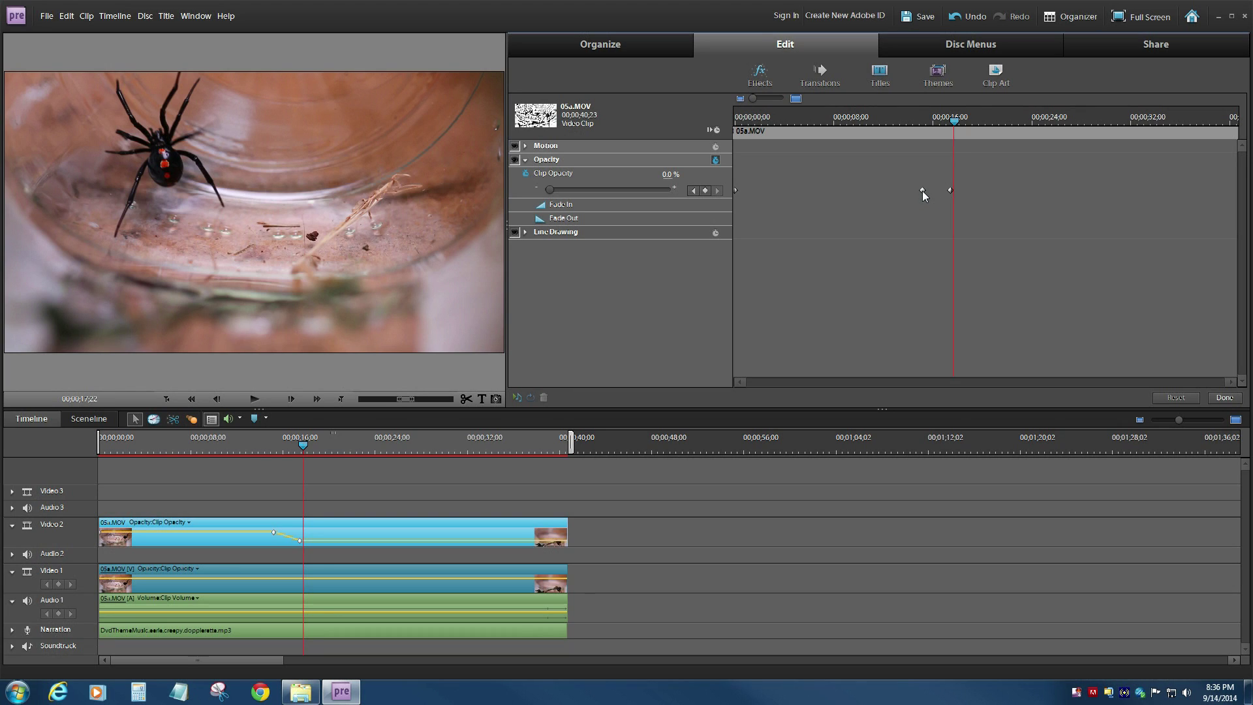
Drag the 0% and 100% opacity keyframes to new times, spreading the fade over a longer stretch.
drag(952, 122, 1000, 125)
click(922, 190)
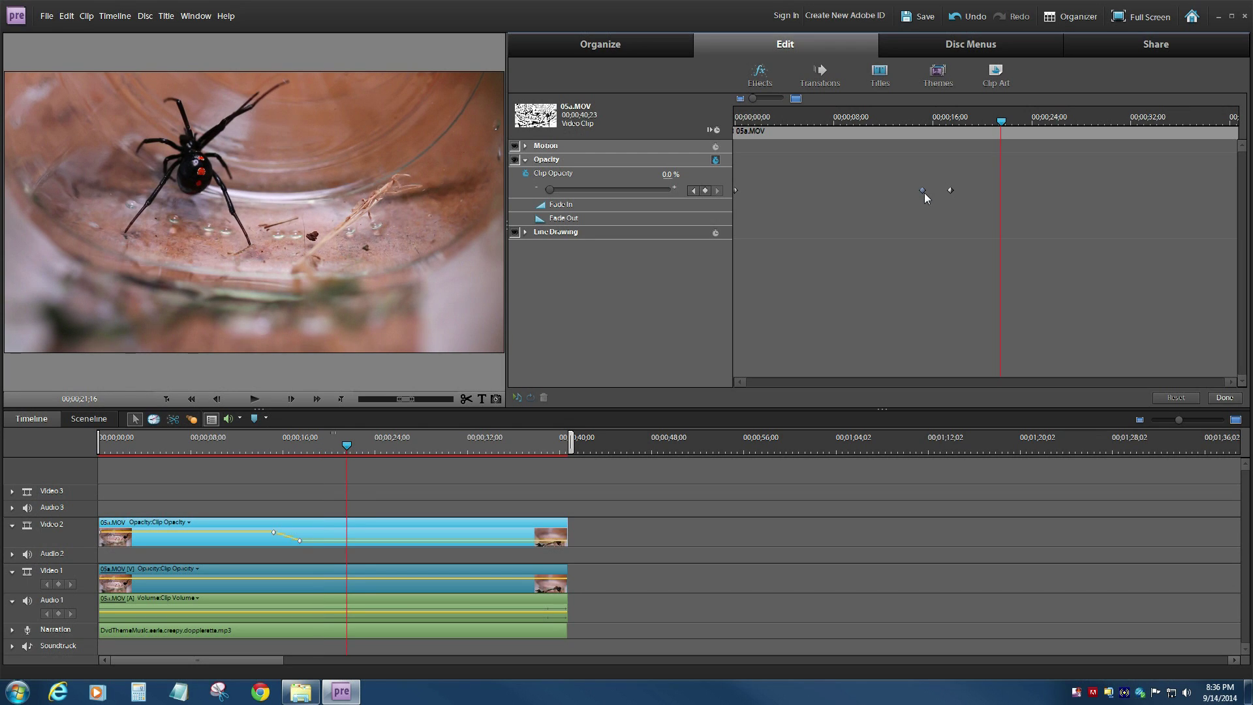
drag(922, 190, 855, 194)
drag(856, 193, 965, 175)
drag(1037, 191, 1043, 192)
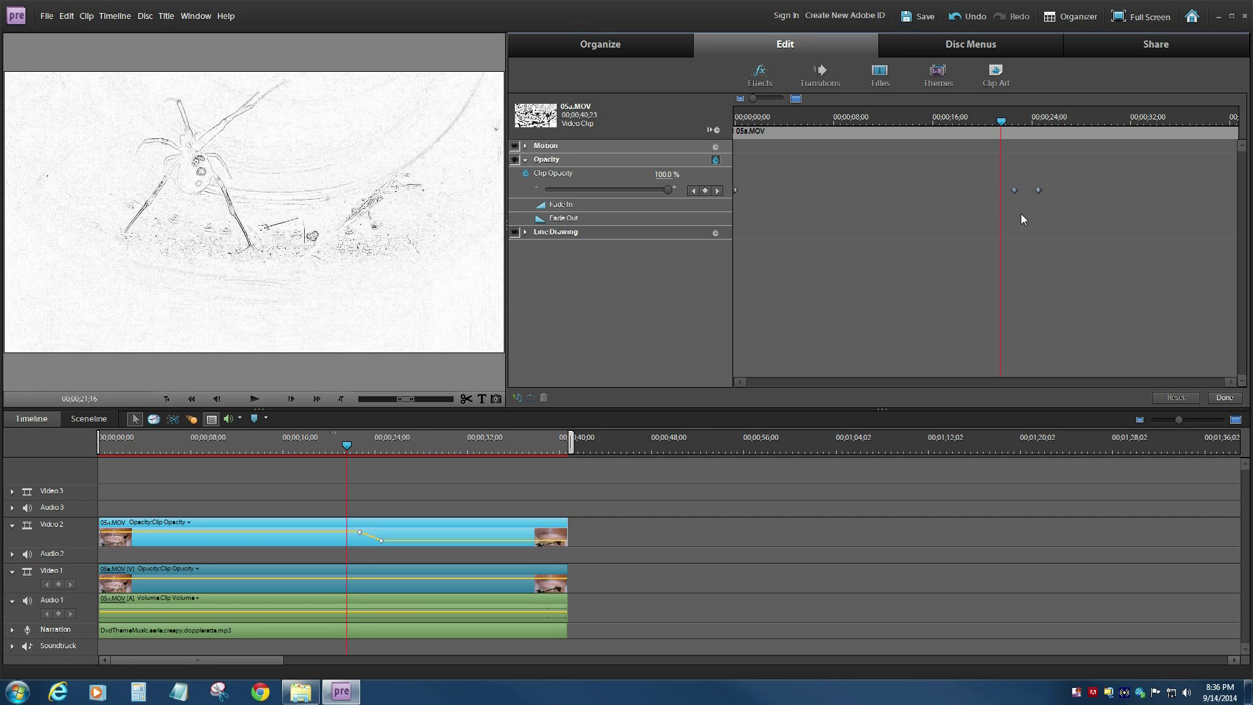
drag(1039, 194, 1048, 193)
drag(1085, 190, 1039, 195)
drag(1014, 191, 965, 190)
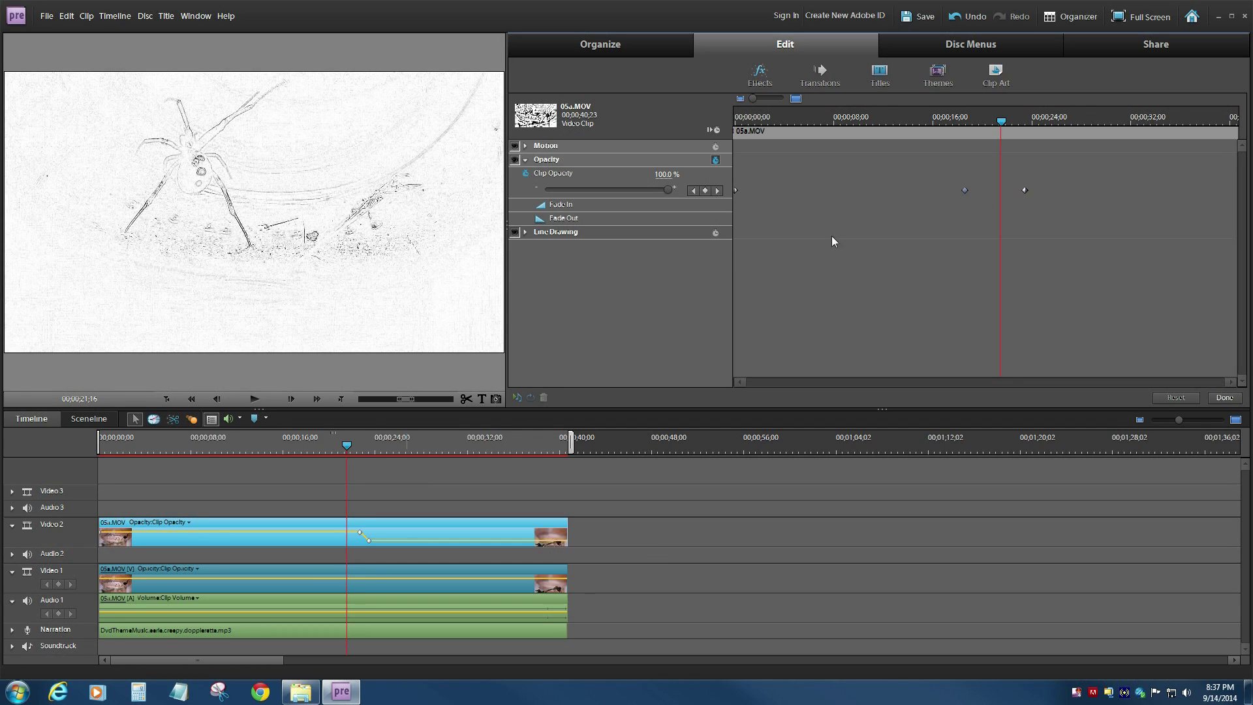